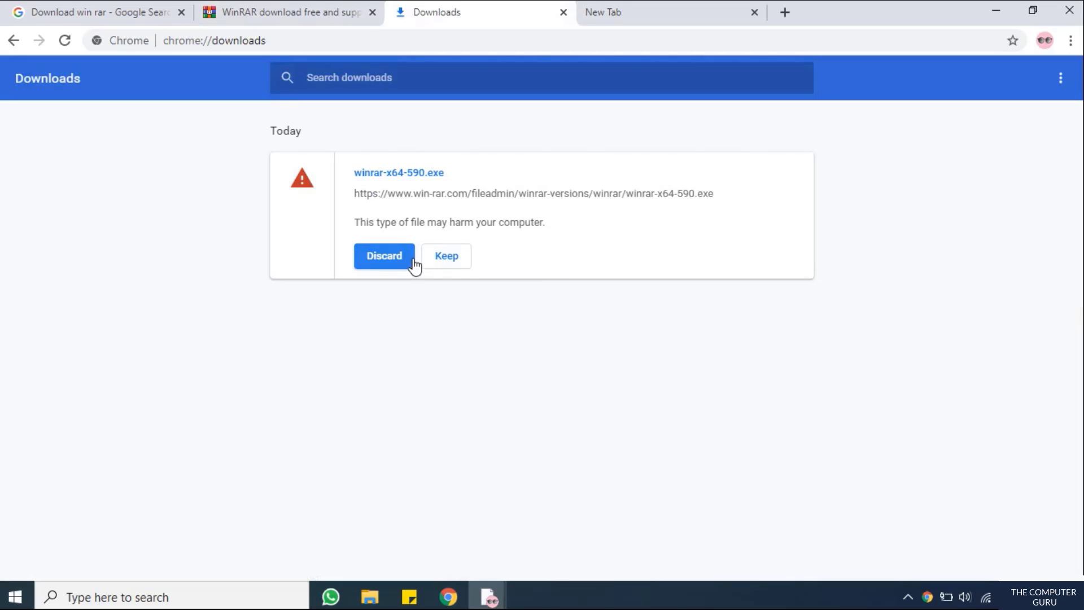
Keep the flagged winrar-x64-590.exe download and show it in its folder
left_click(439, 258)
left_click(612, 131)
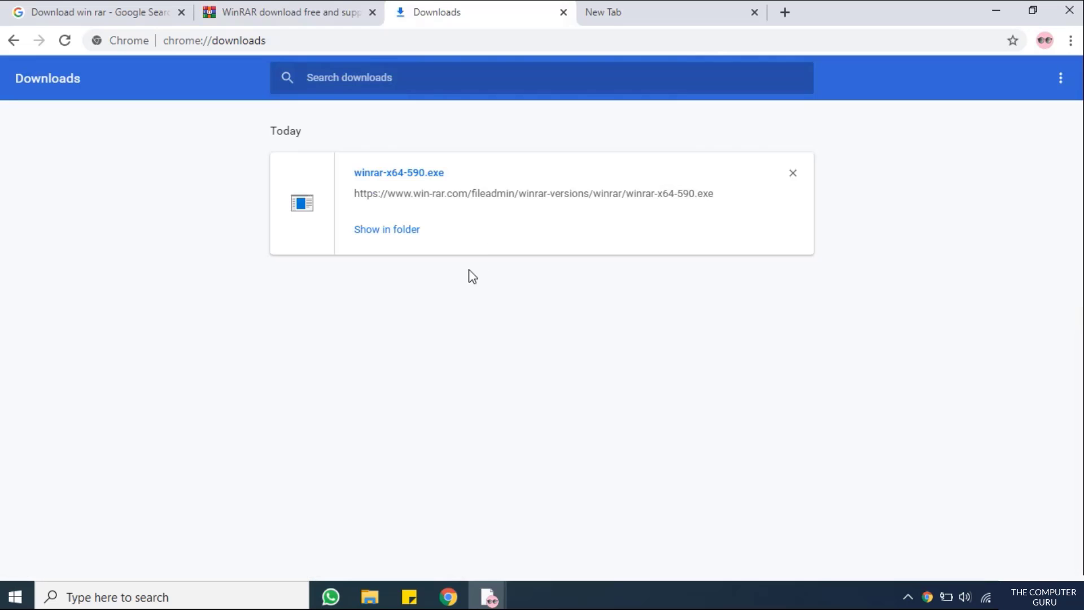
left_click(391, 231)
Run the winrar-x64-590 installer as administrator from the maximized Downloads folder
left_click(380, 232)
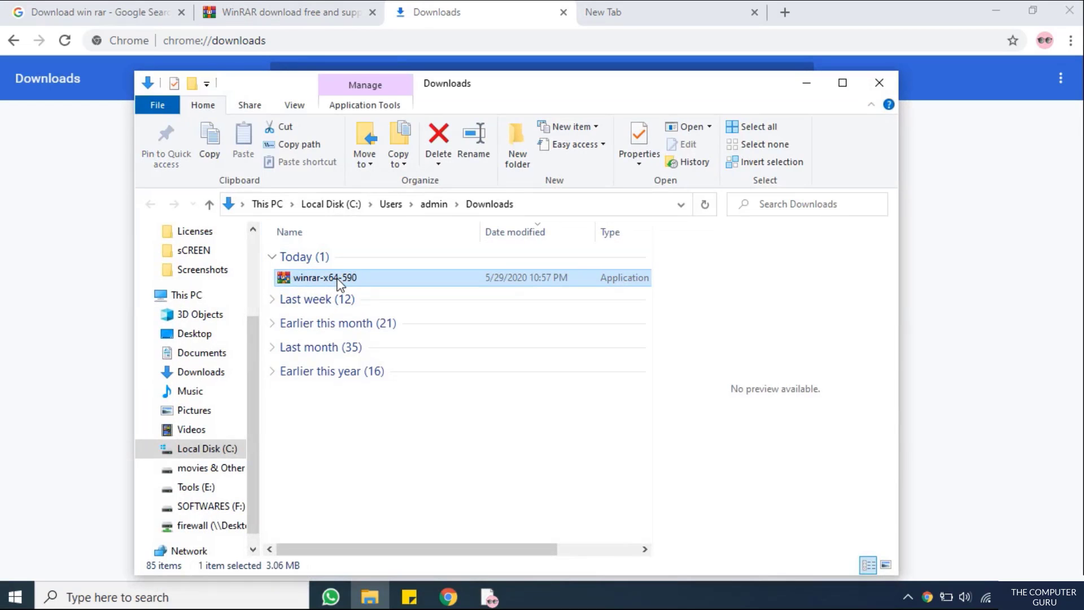
double_click(543, 90)
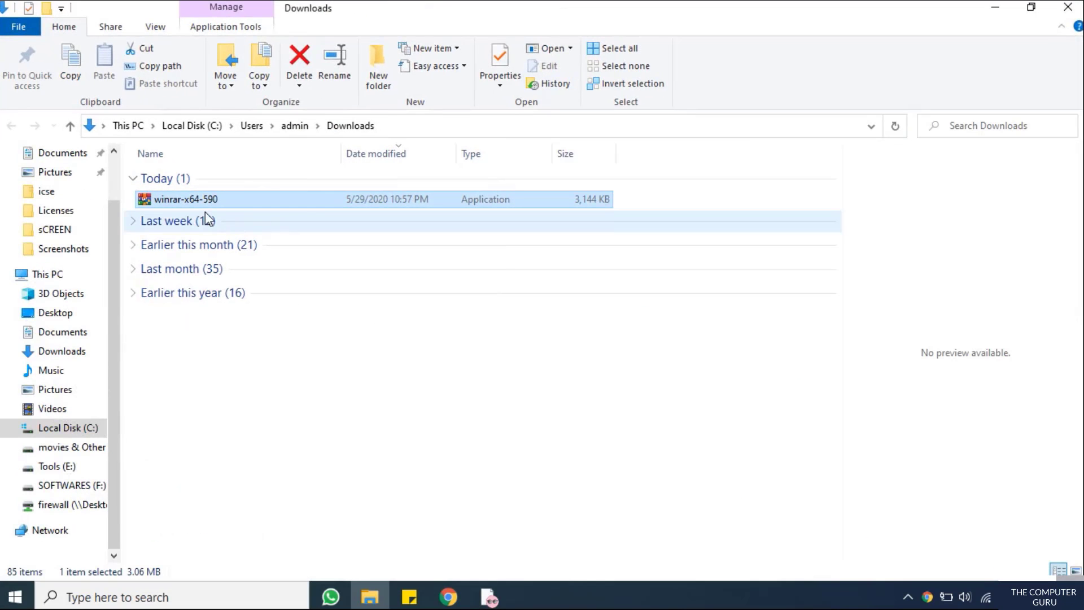
right_click(199, 201)
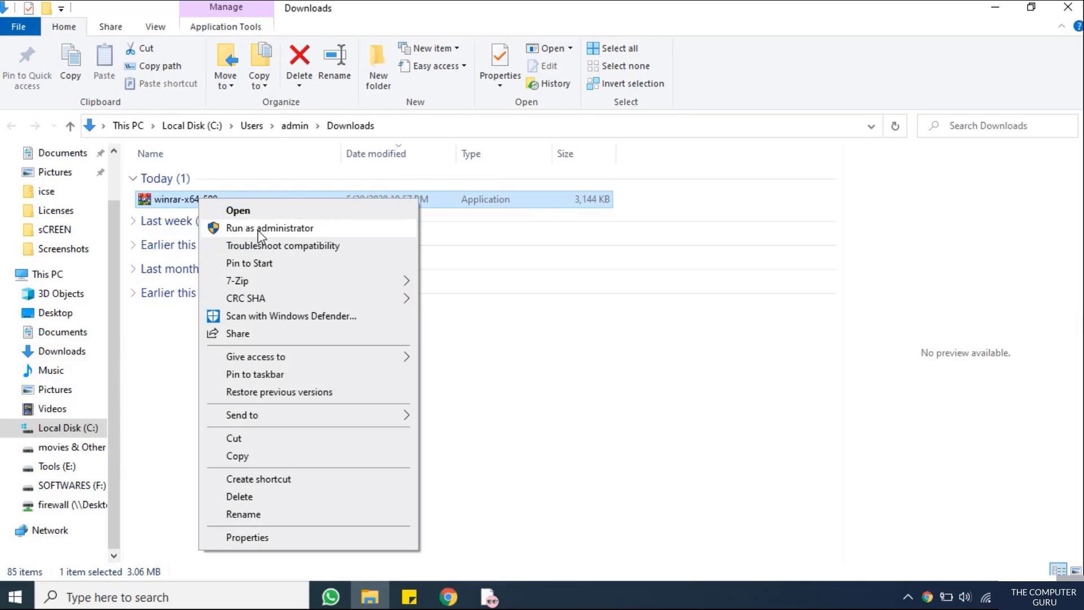
left_click(257, 228)
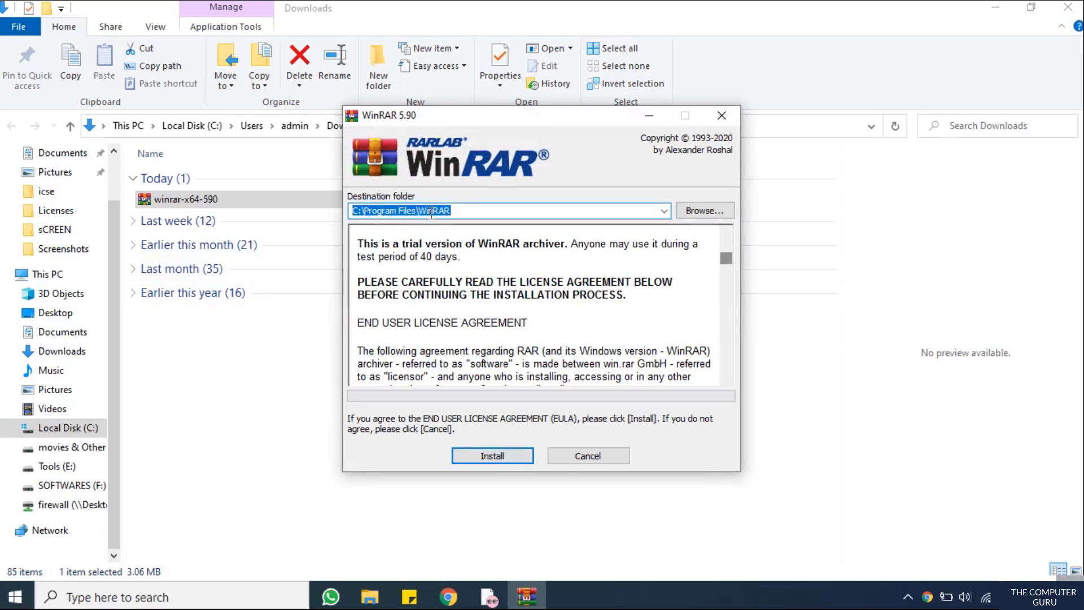
Install WinRAR 5.90 to C:\Program Files\WinRAR with default associations, then close the program group window
left_click(501, 454)
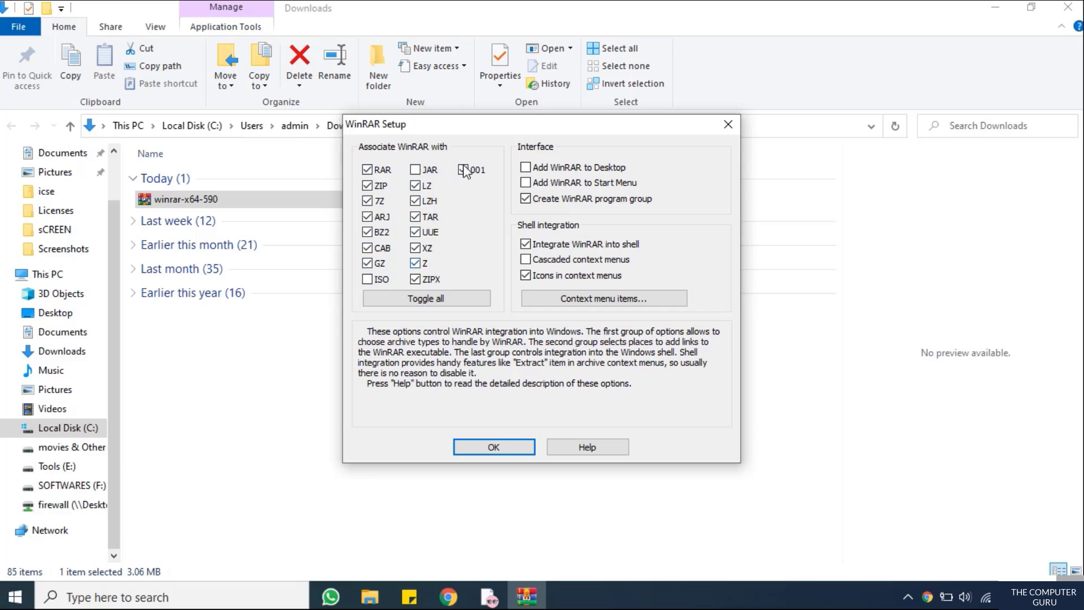
left_click(494, 448)
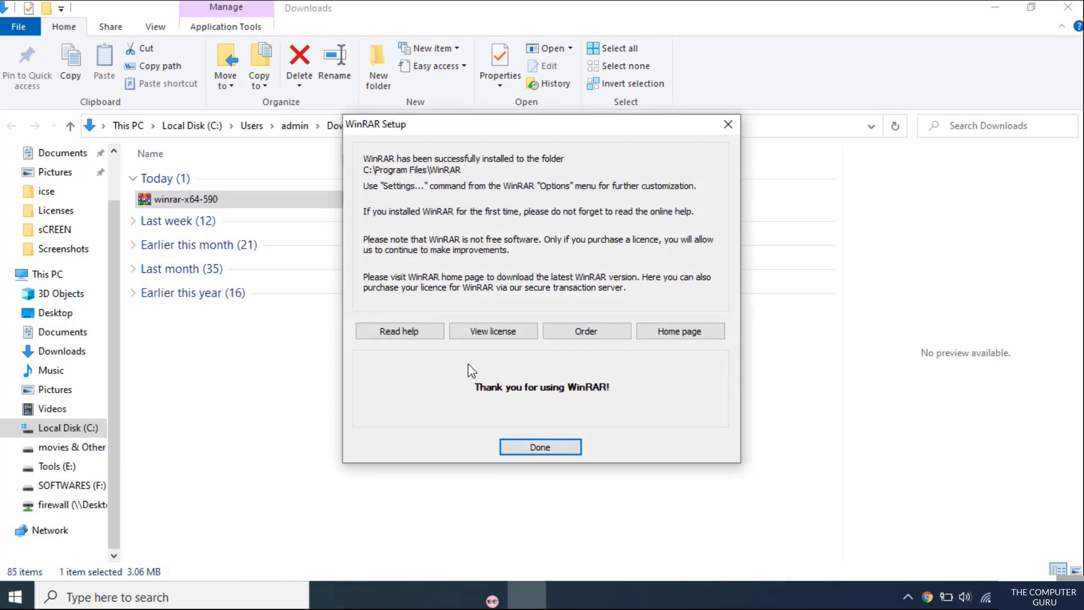
left_click(543, 450)
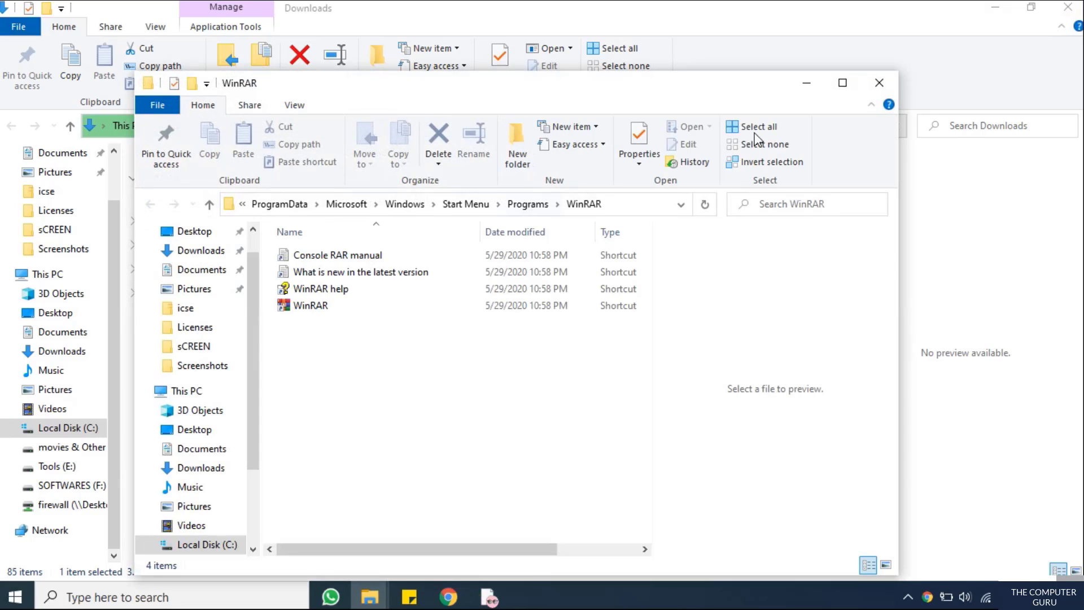
left_click(876, 83)
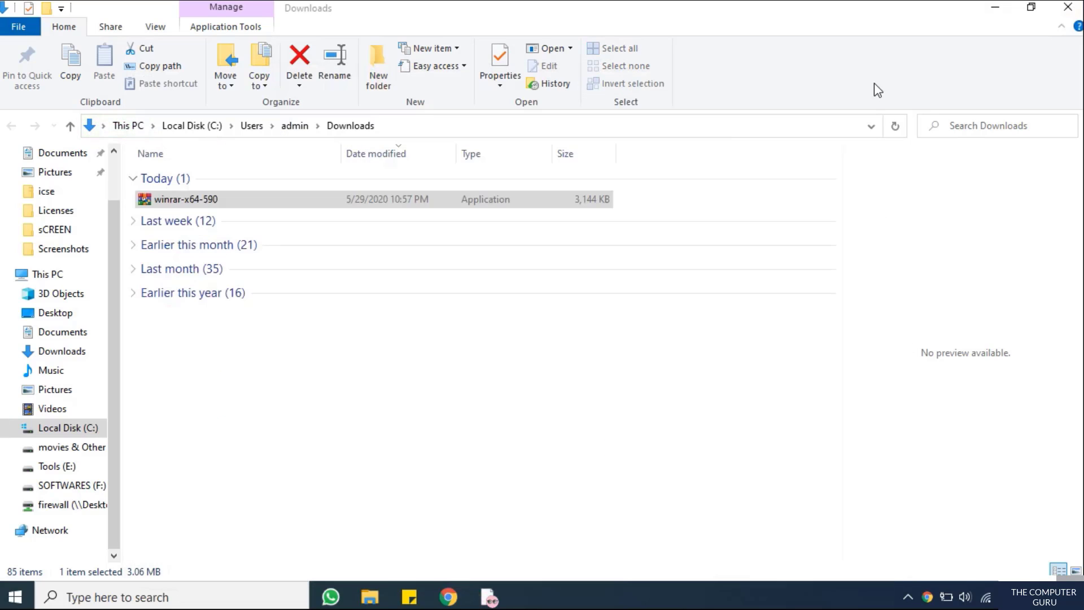
Close the Downloads and Chrome windows and refresh the desktop
left_click(1069, 8)
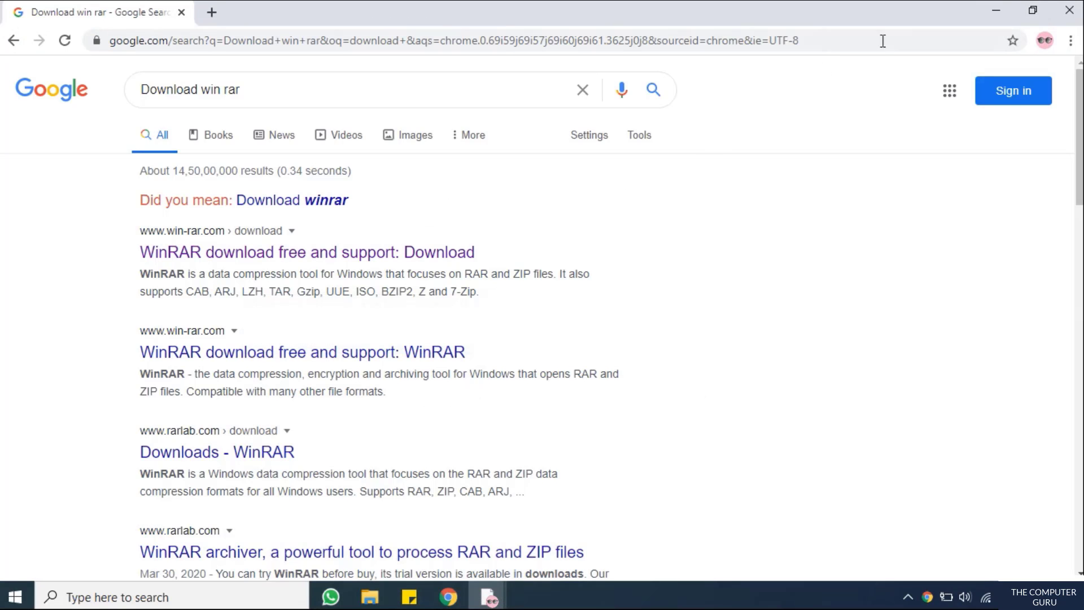
left_click(1056, 12)
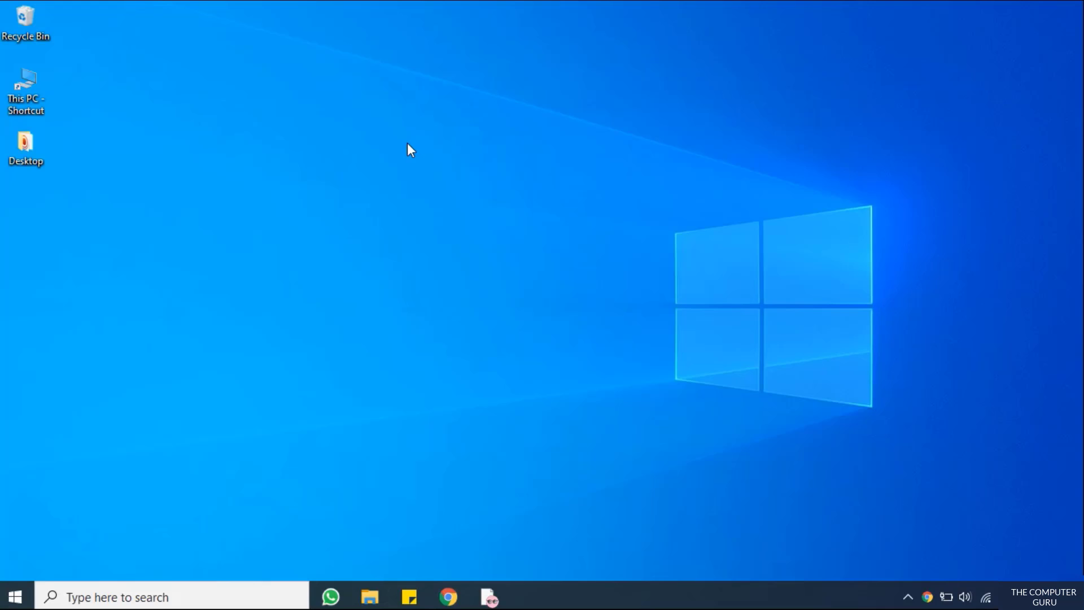
right_click(408, 144)
left_click(454, 192)
Create a desktop folder named 'Confidential Data' and open it
right_click(169, 156)
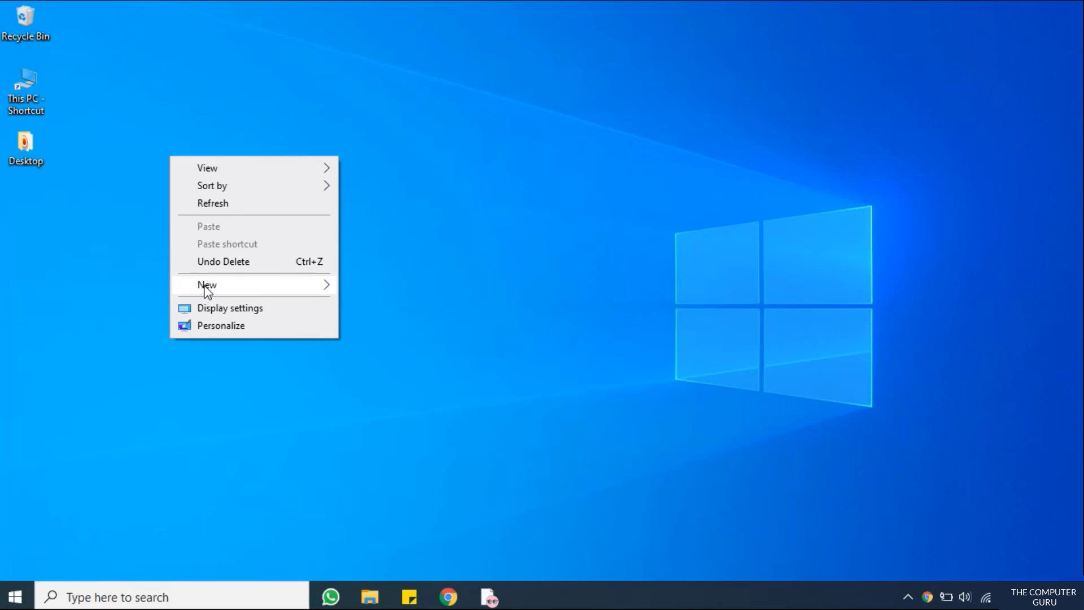
mouse_move(322, 285)
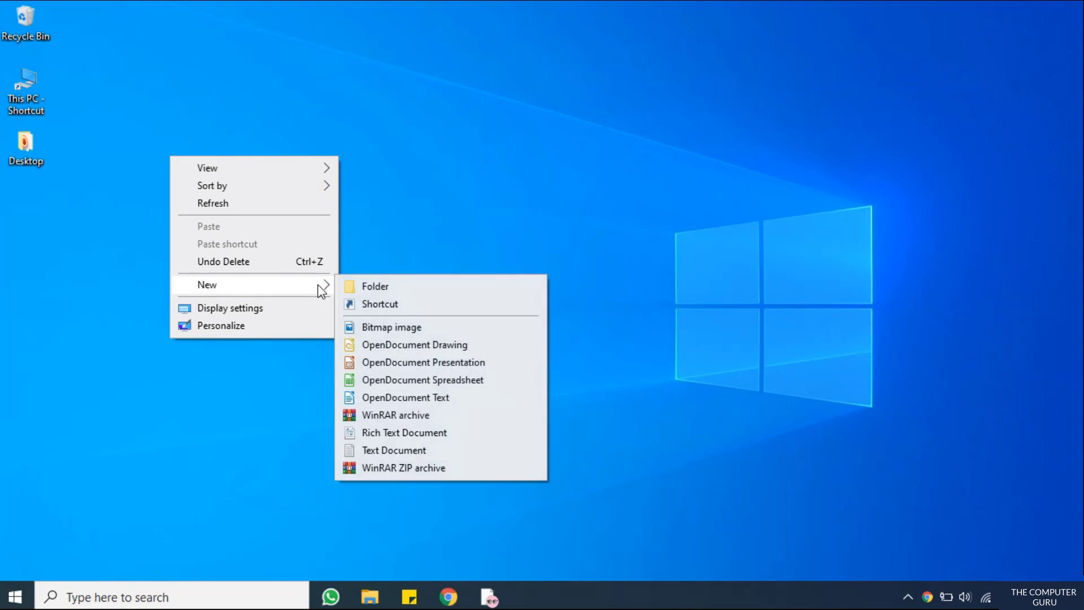
left_click(375, 287)
type("Co")
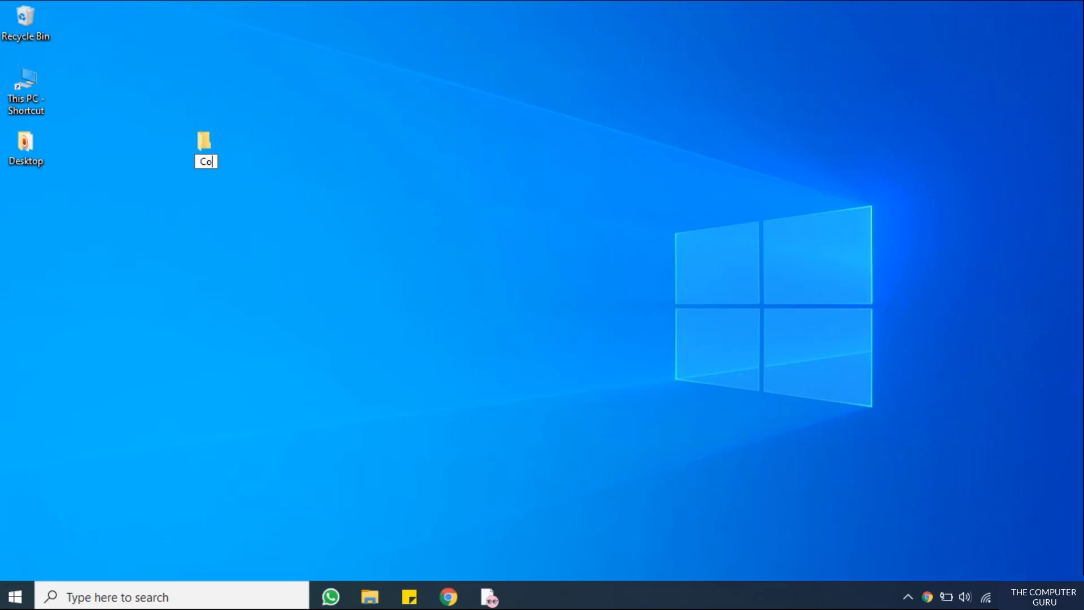
type("nfidential Data")
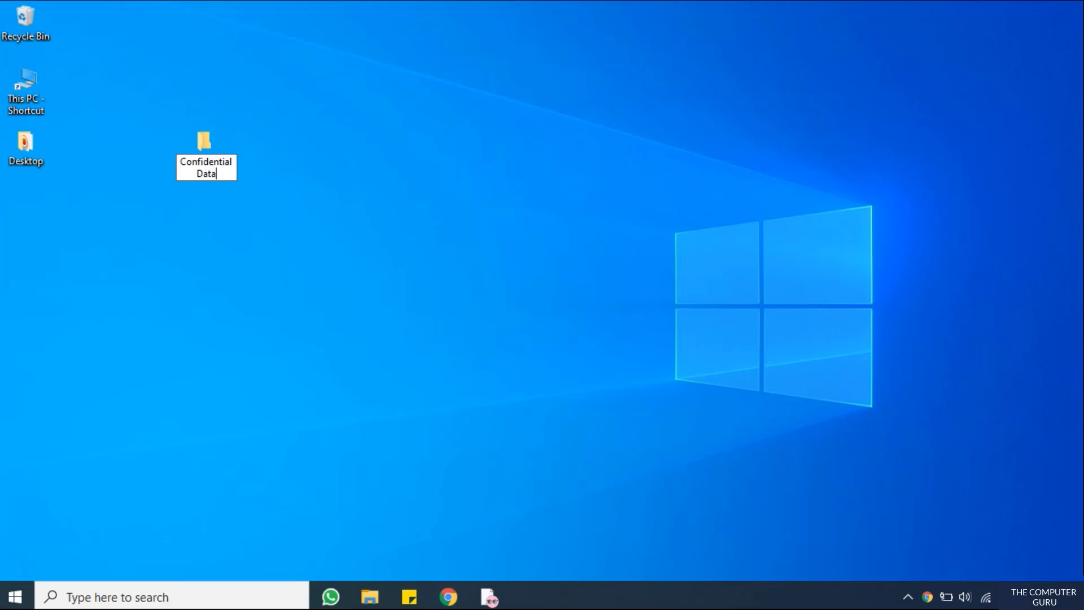
key("Return")
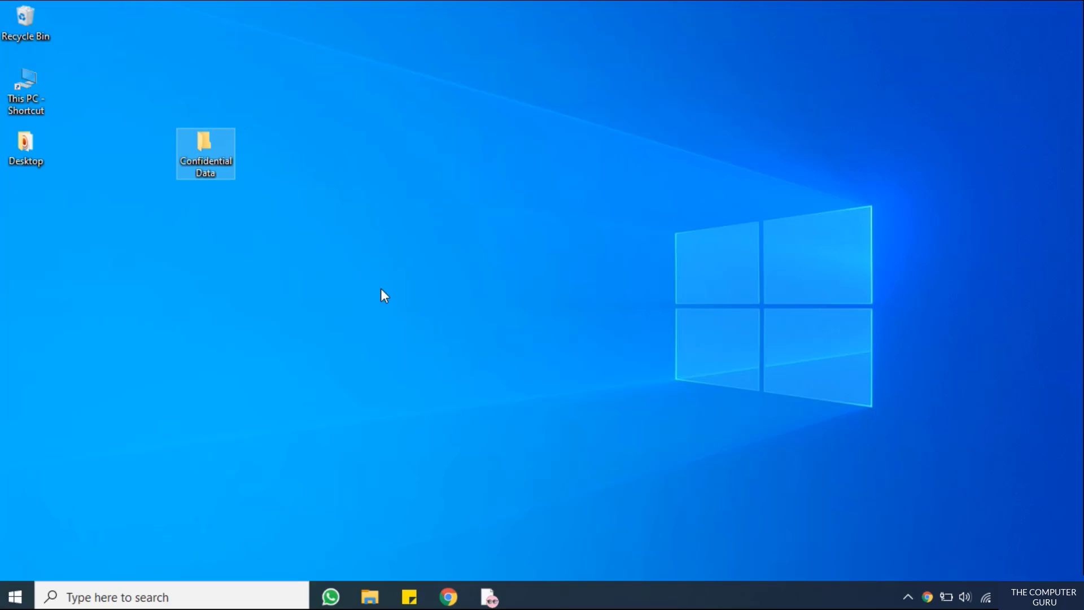
key("Return")
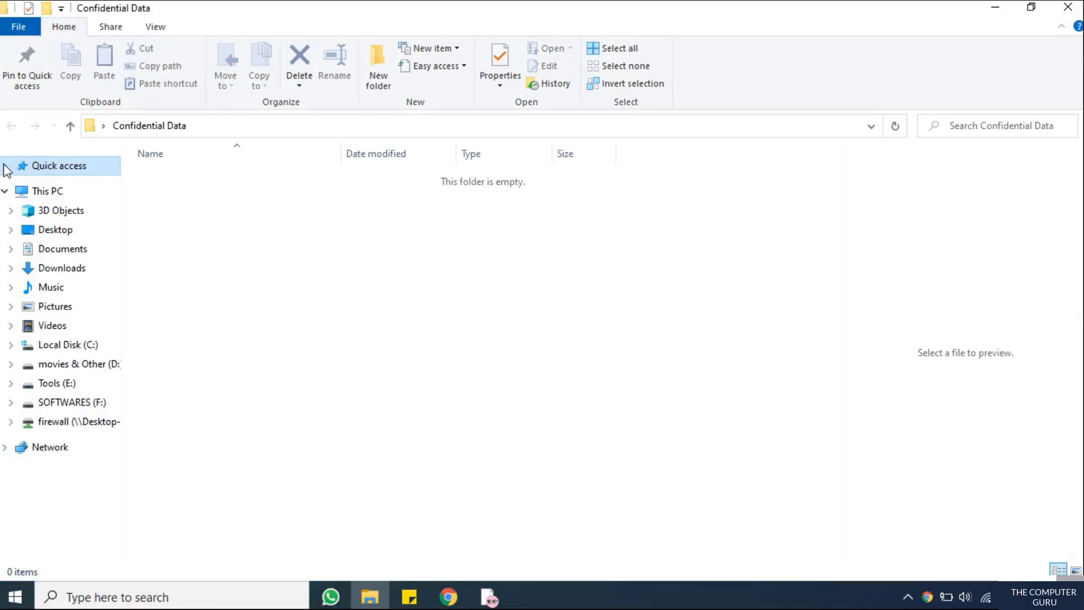
Create a new text document named 'imp' inside Confidential Data
right_click(296, 312)
mouse_move(338, 505)
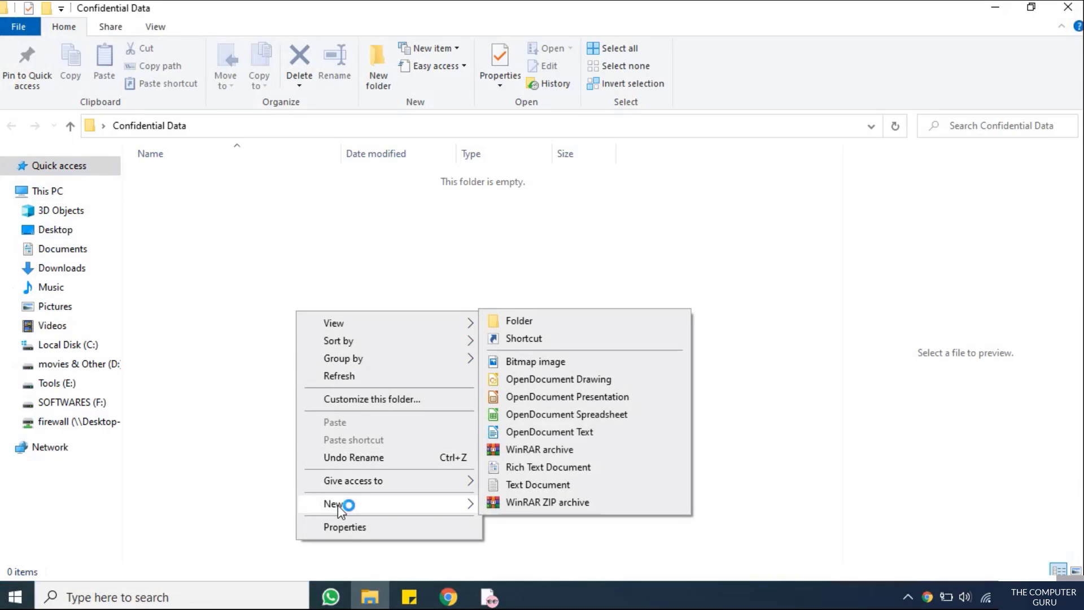
left_click(527, 481)
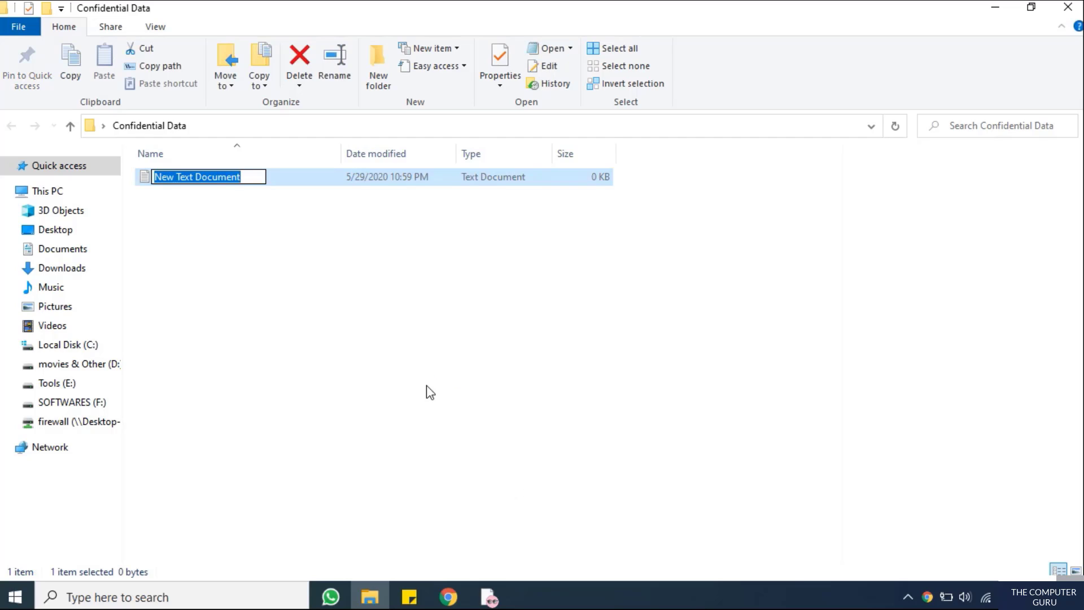
type("conf")
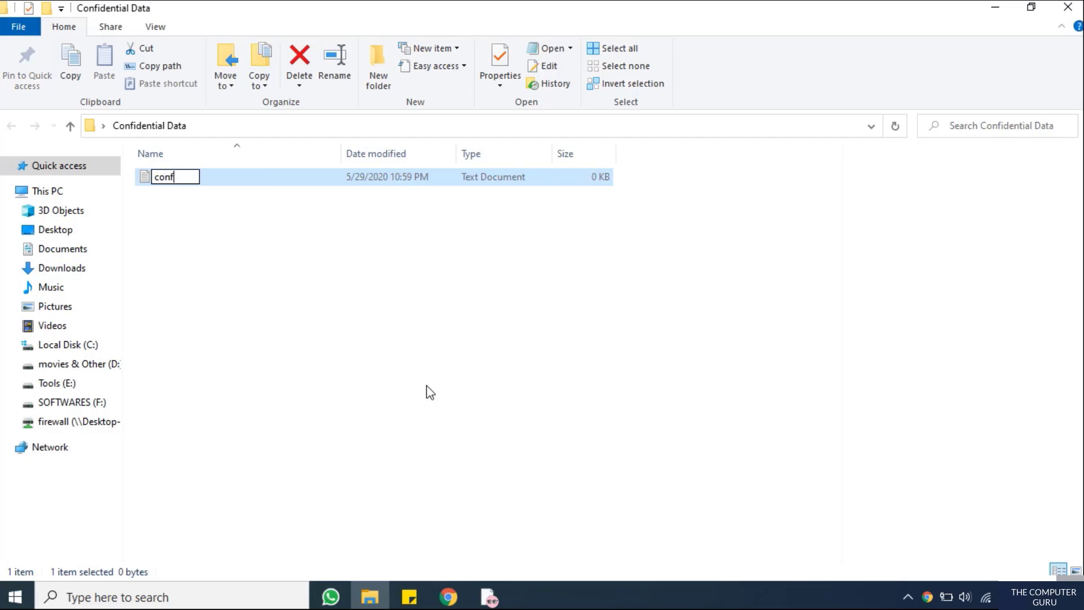
key("BackSpace")
key("BackSpace")
key("BackSpace")
key("BackSpace")
type("imp")
key("Return")
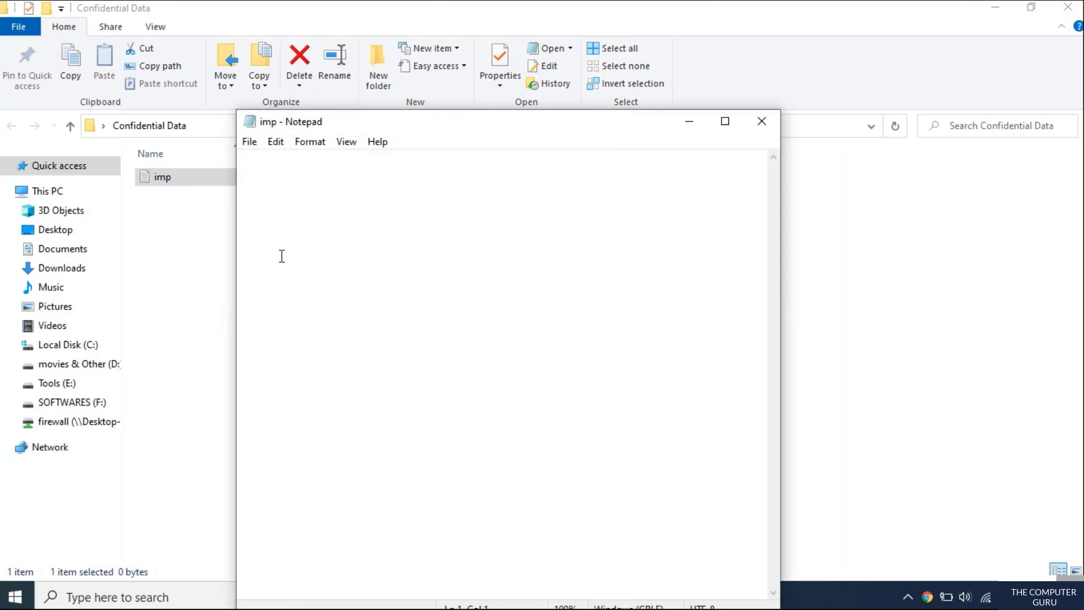
Save 'The Computer Guru !! :)' in imp, then close Notepad and the folder window
type("The Compu")
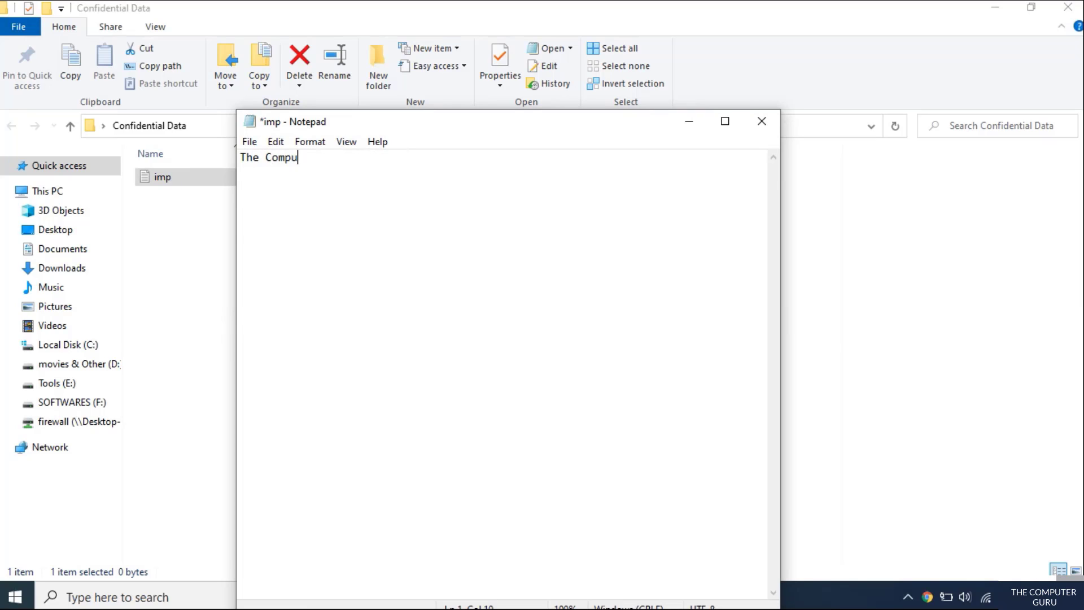
type("ter Guru !! :)")
key("ctrl+s")
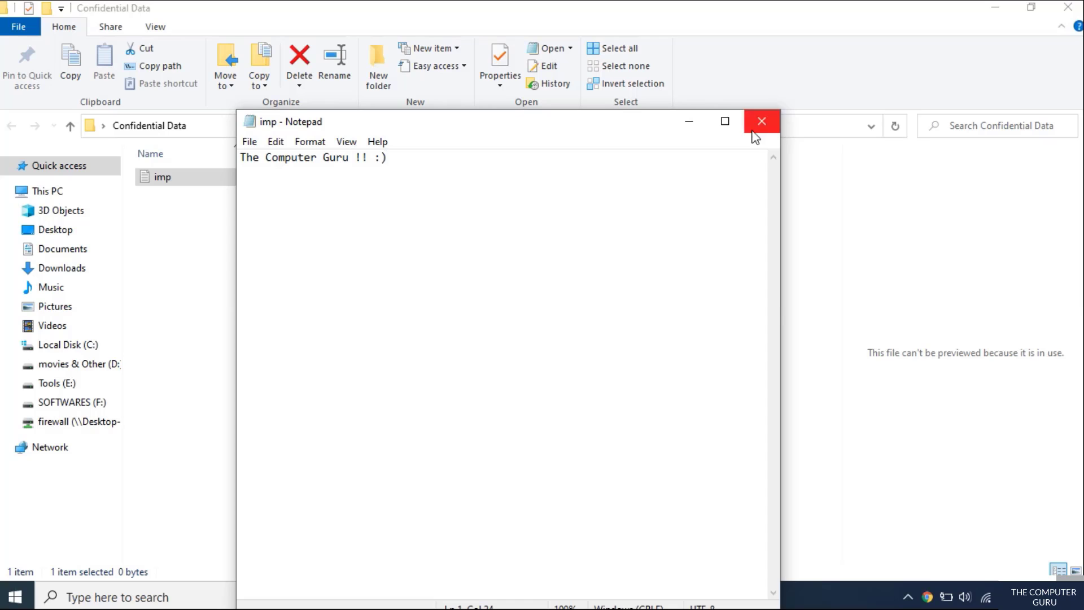
left_click(757, 122)
right_click(523, 332)
left_click(531, 334)
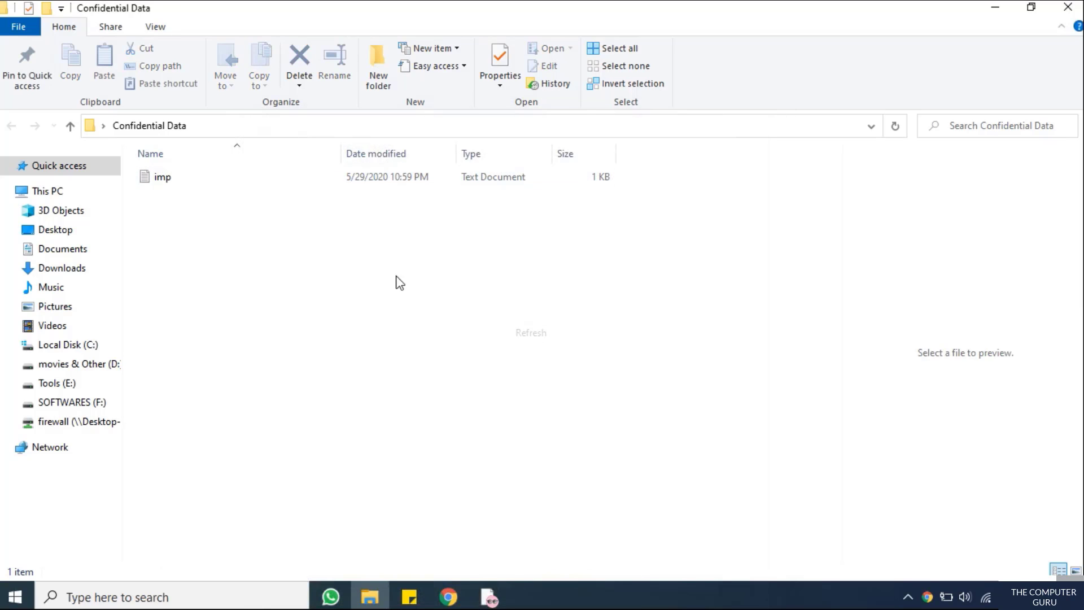
left_click(1067, 8)
Refresh the desktop and choose Add to archive for Confidential Data, keeping Confidential Data.rar
right_click(395, 173)
left_click(435, 220)
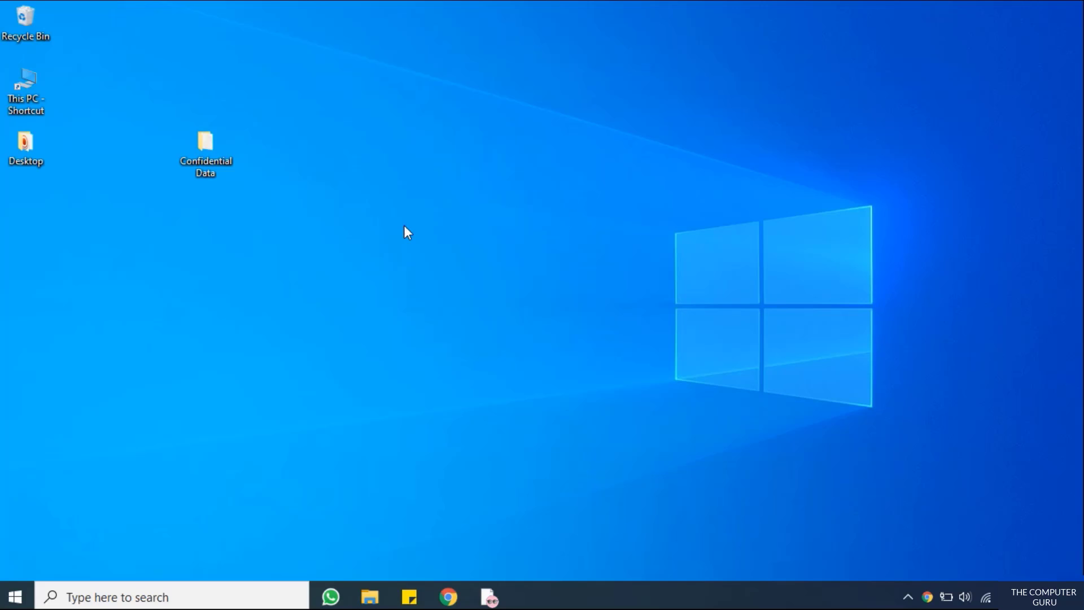
right_click(205, 165)
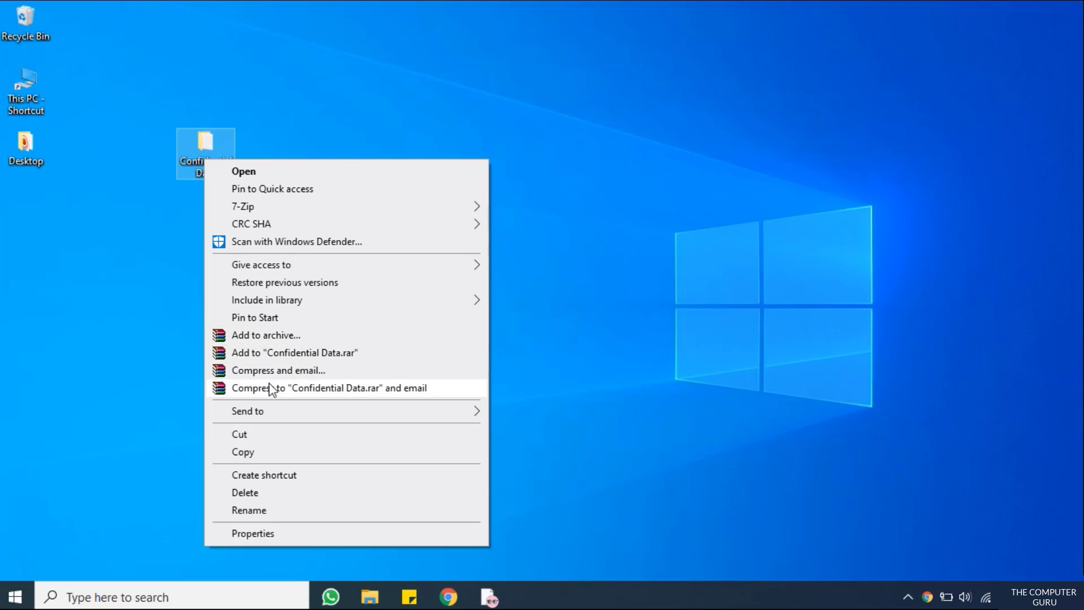
left_click(265, 337)
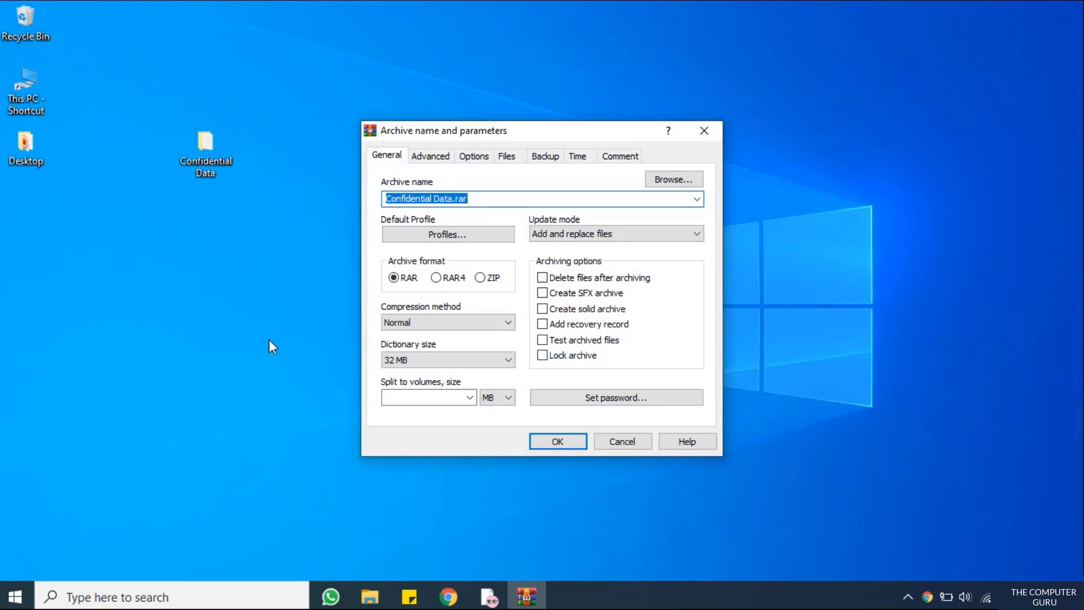
left_click(471, 198)
left_click_drag(471, 199, 371, 204)
left_click(411, 205)
left_click(472, 204)
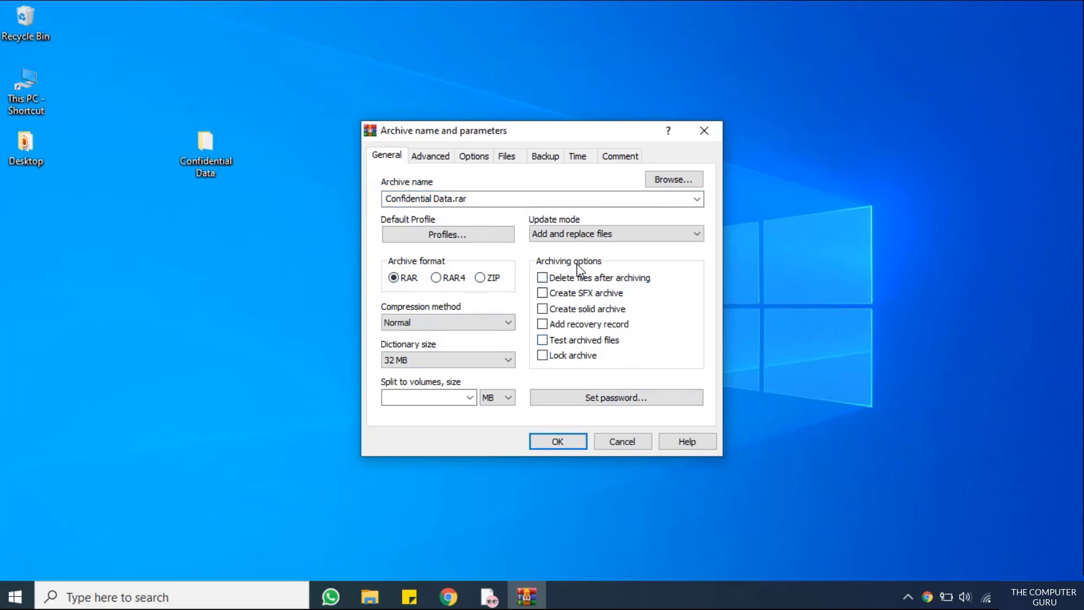
Set a four-character archive password, checked with Show password, and enable Encrypt file names
left_click(593, 400)
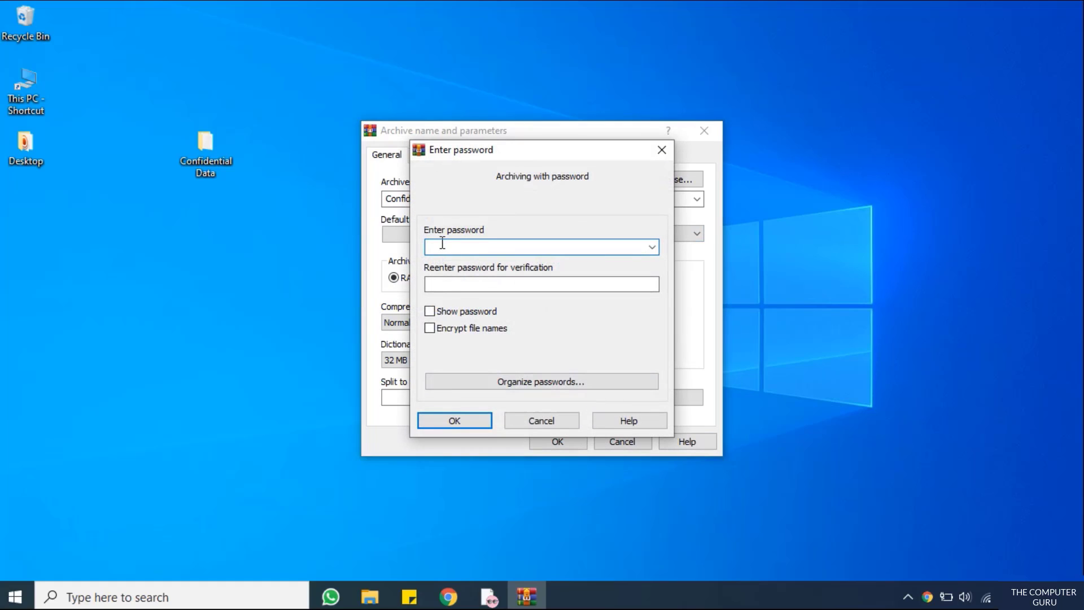
type("123")
left_click(494, 290)
type("123")
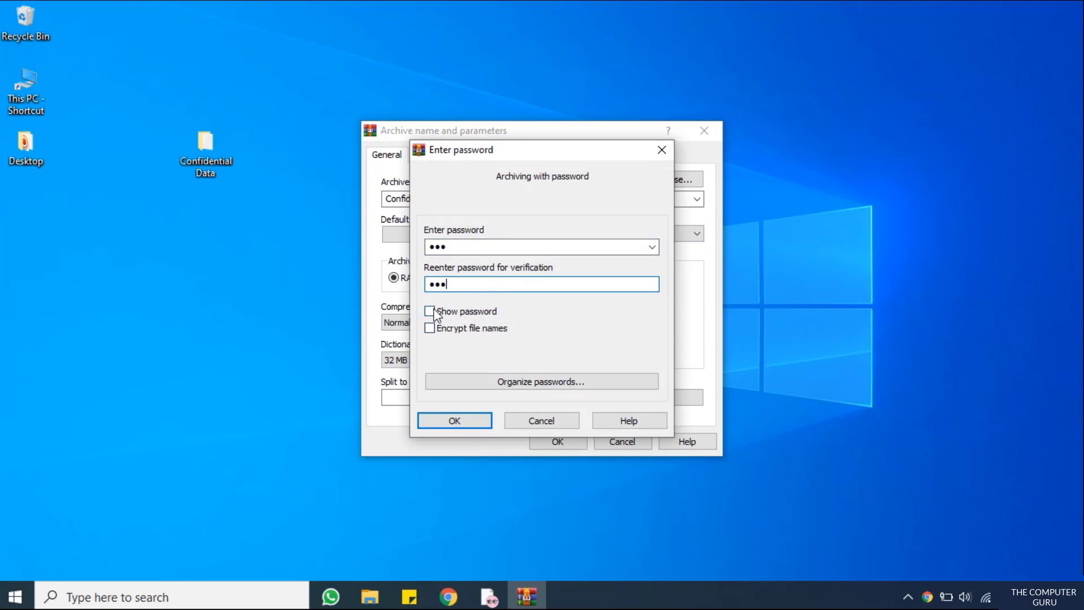
left_click(430, 311)
left_click(451, 248)
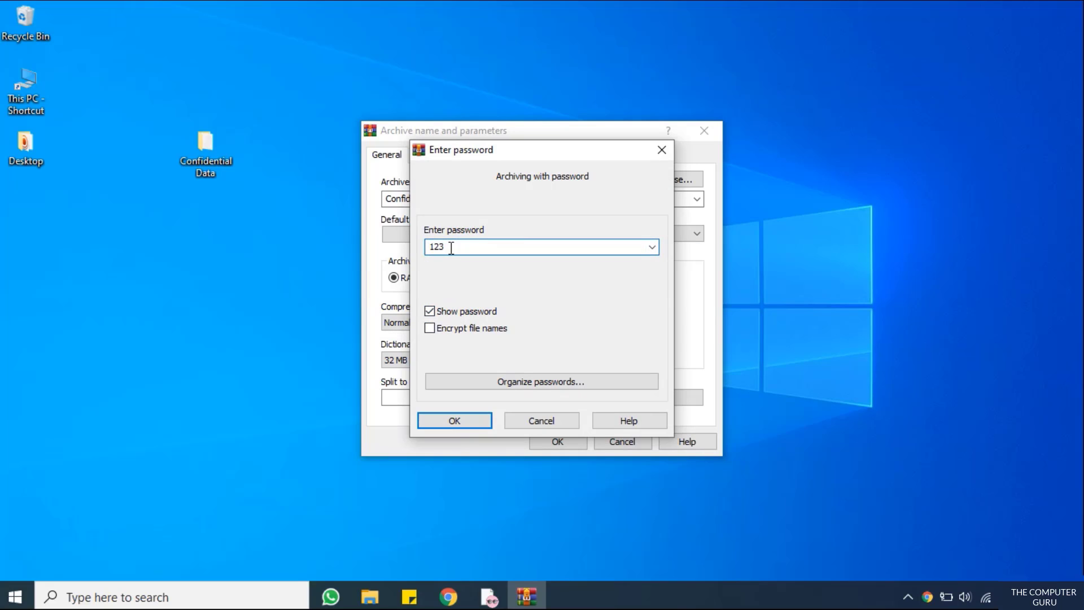
type("4")
left_click(436, 312)
type("4")
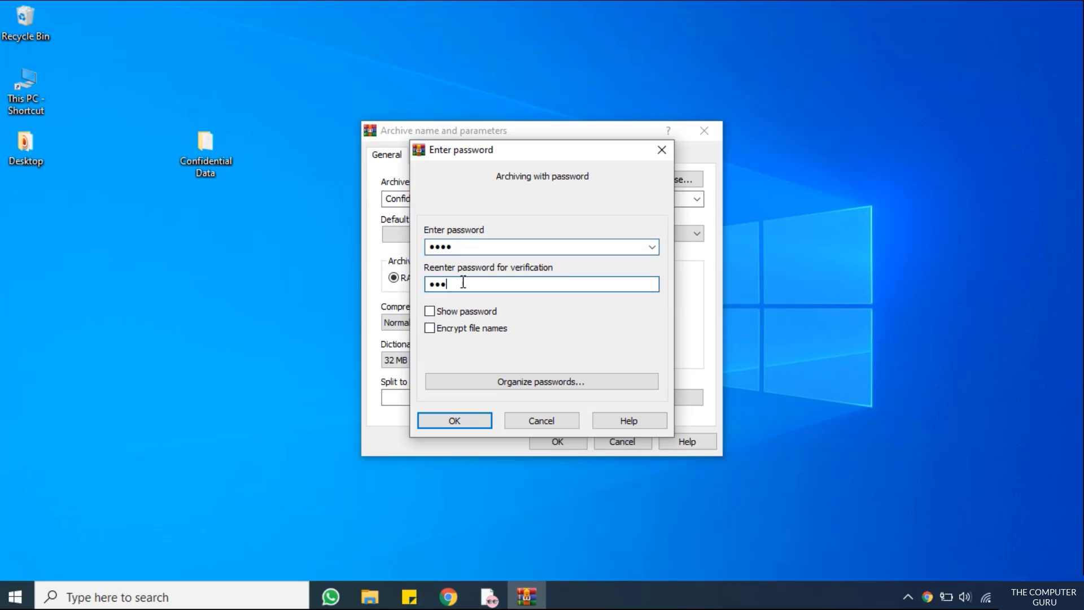
left_click(430, 311)
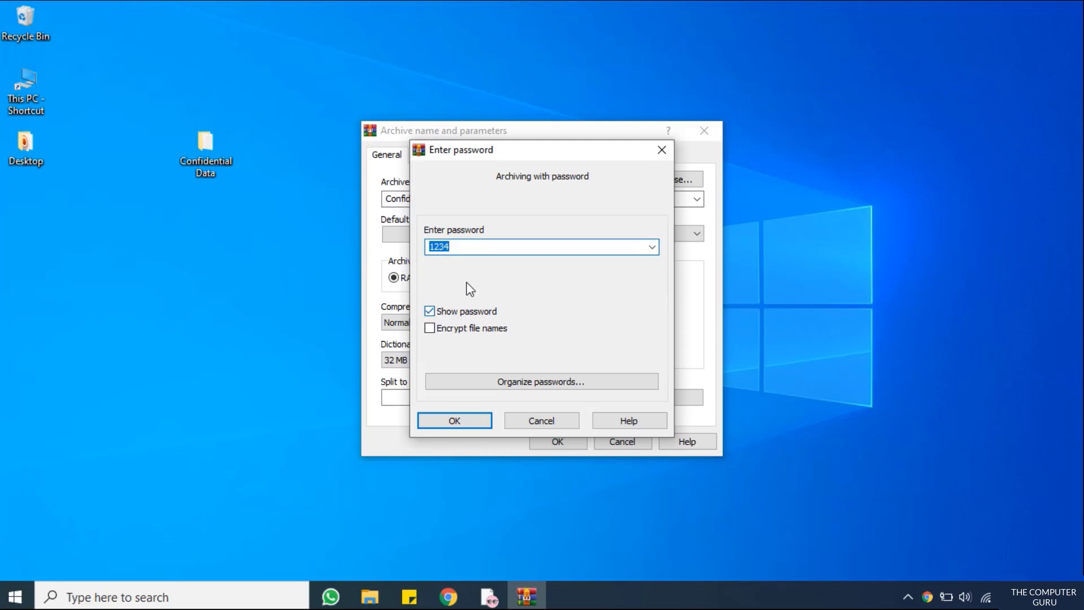
left_click(429, 328)
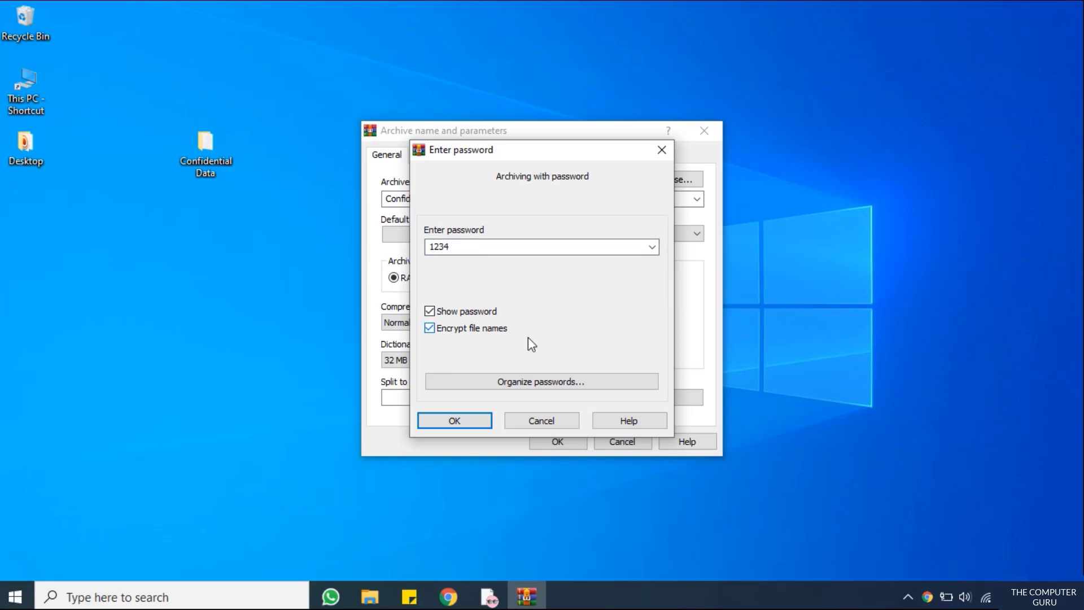
left_click(451, 420)
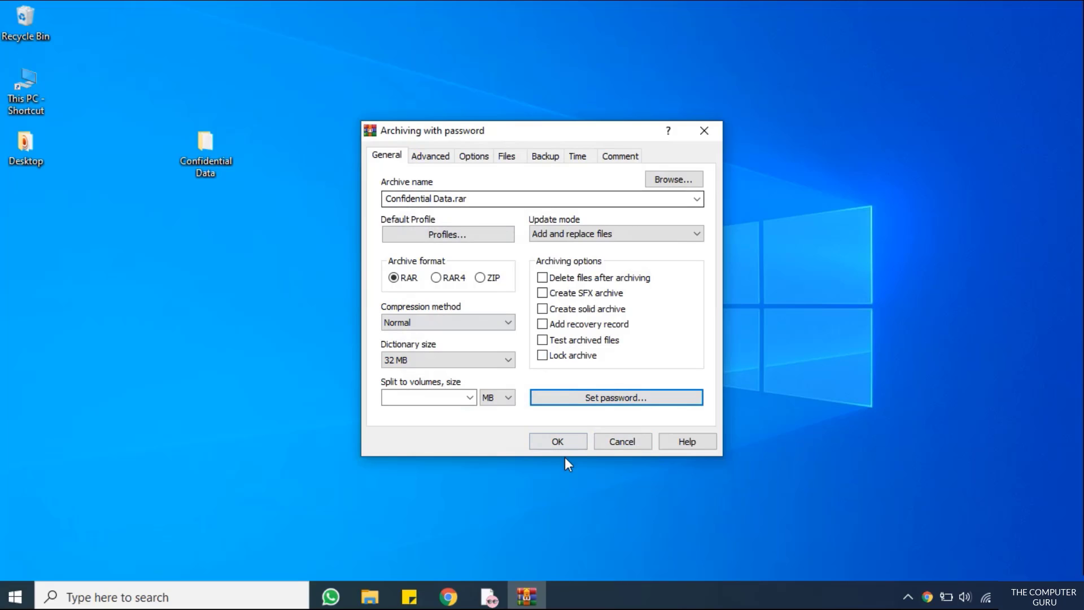
Build Confidential Data.rar and move its icon beside the folder
left_click(558, 441)
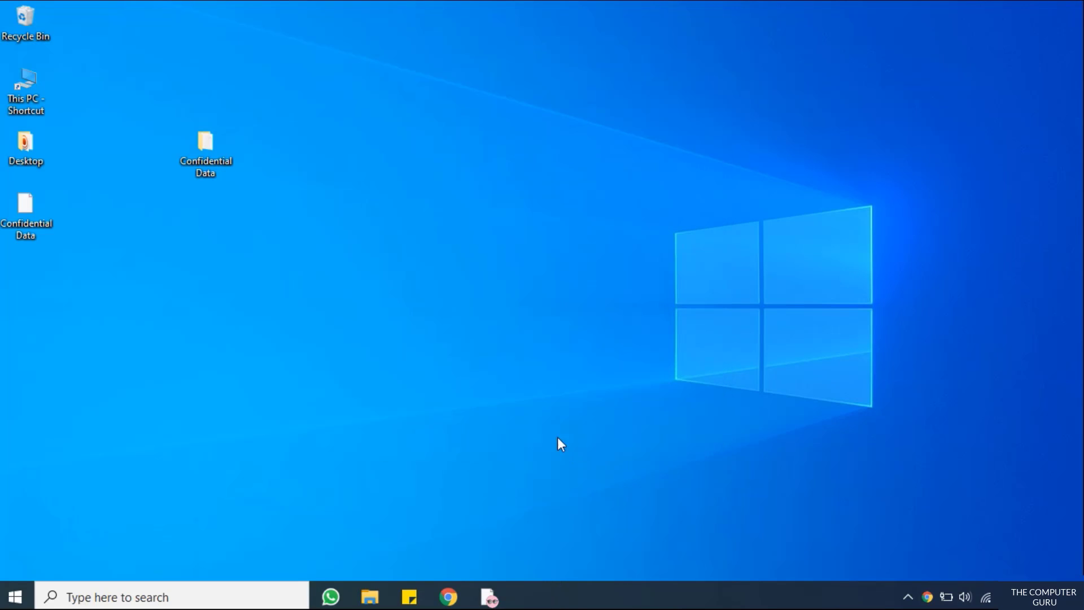
left_click_drag(8, 216, 142, 240)
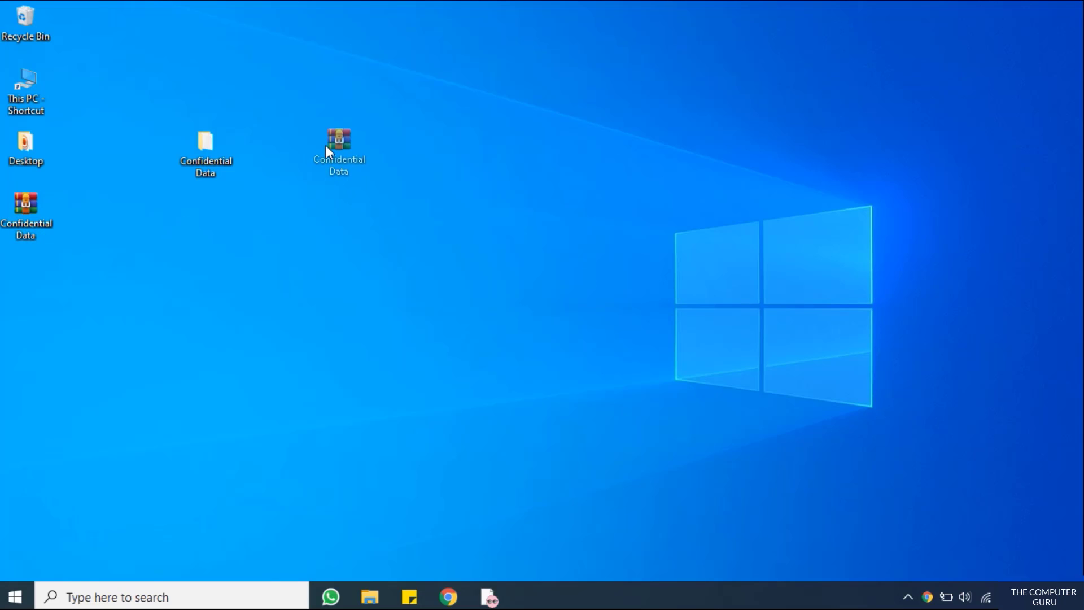
left_click_drag(326, 145, 325, 146)
left_click(248, 182)
Delete the original Confidential Data folder from the desktop
left_click_drag(179, 138, 199, 150)
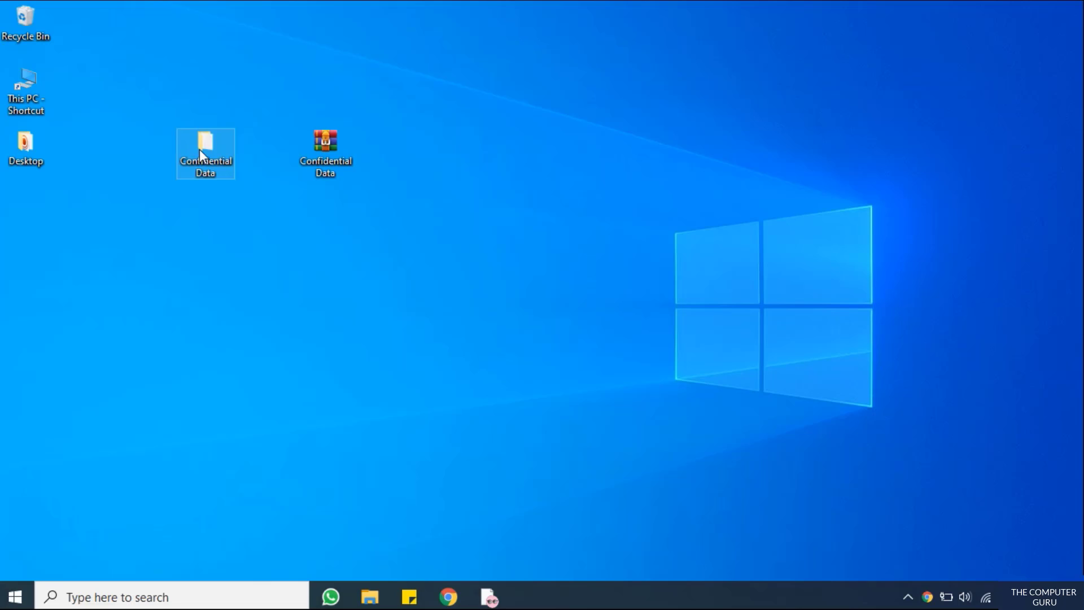
right_click(199, 149)
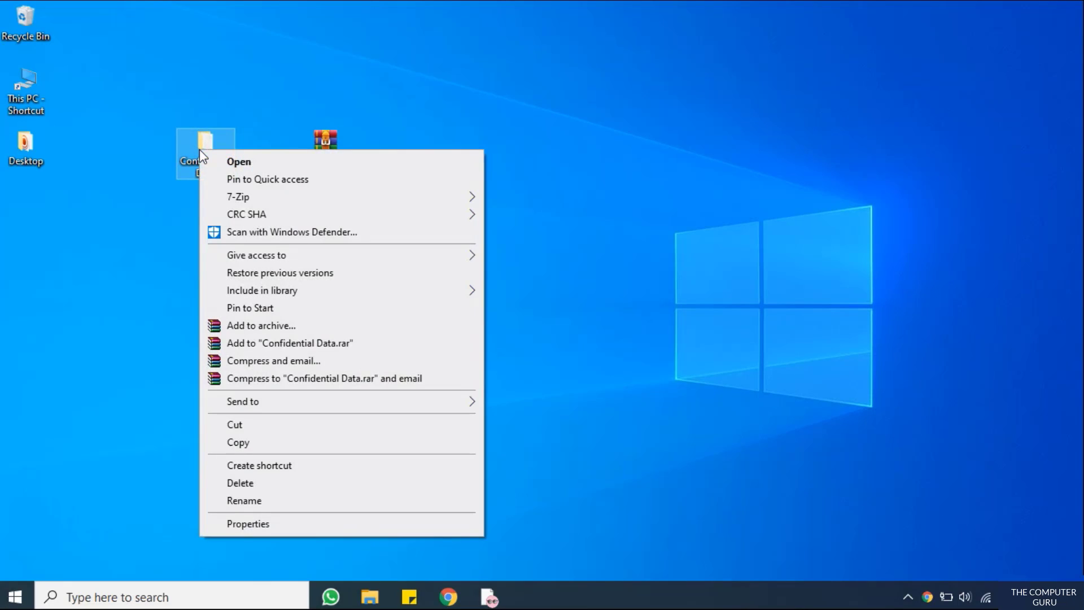
left_click(247, 485)
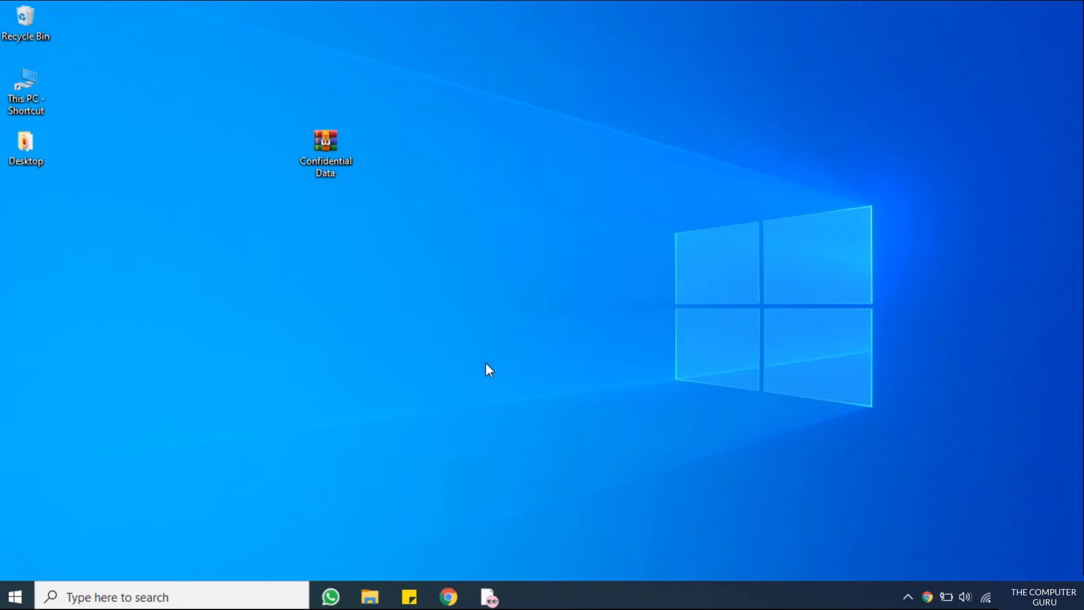
Open Confidential Data.rar and type the archive password at the prompt
double_click(336, 147)
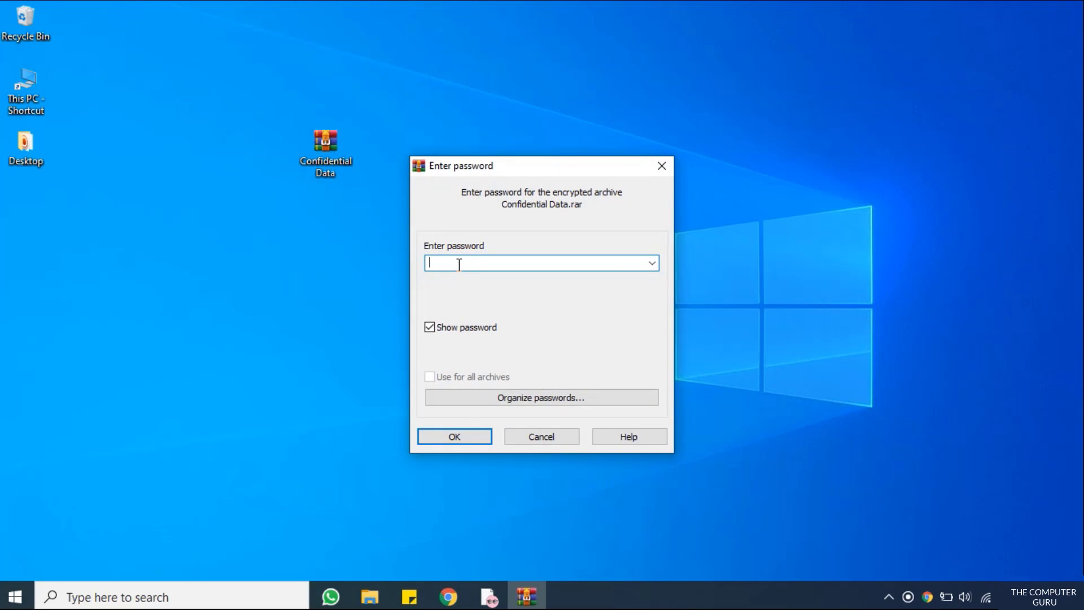
type("1q22")
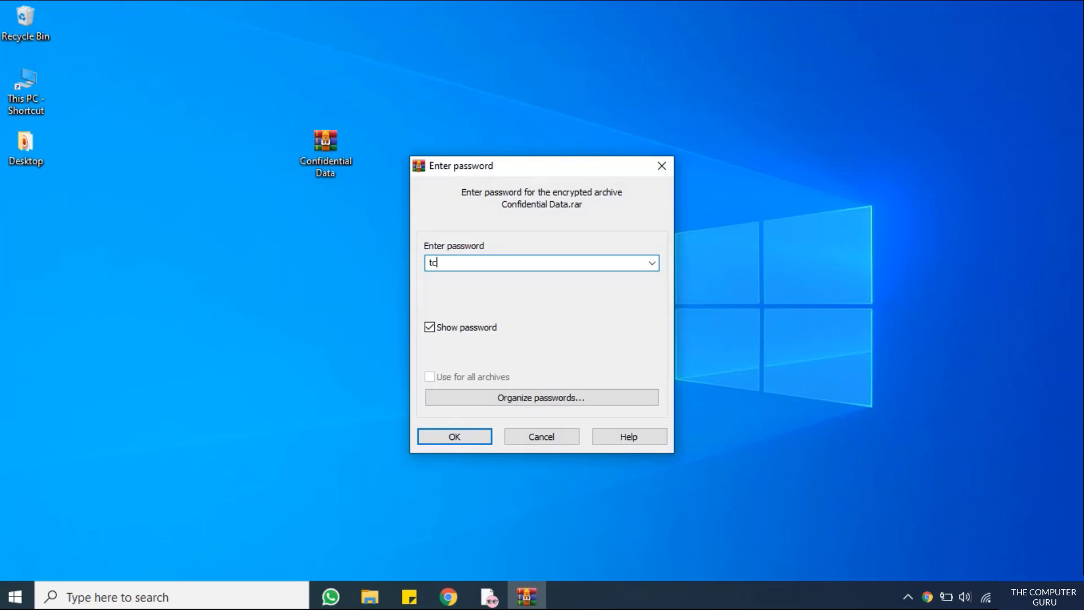
Submit a wrong password at the Confidential Data.rar prompt so the archive rejects it
type("g")
left_click(466, 441)
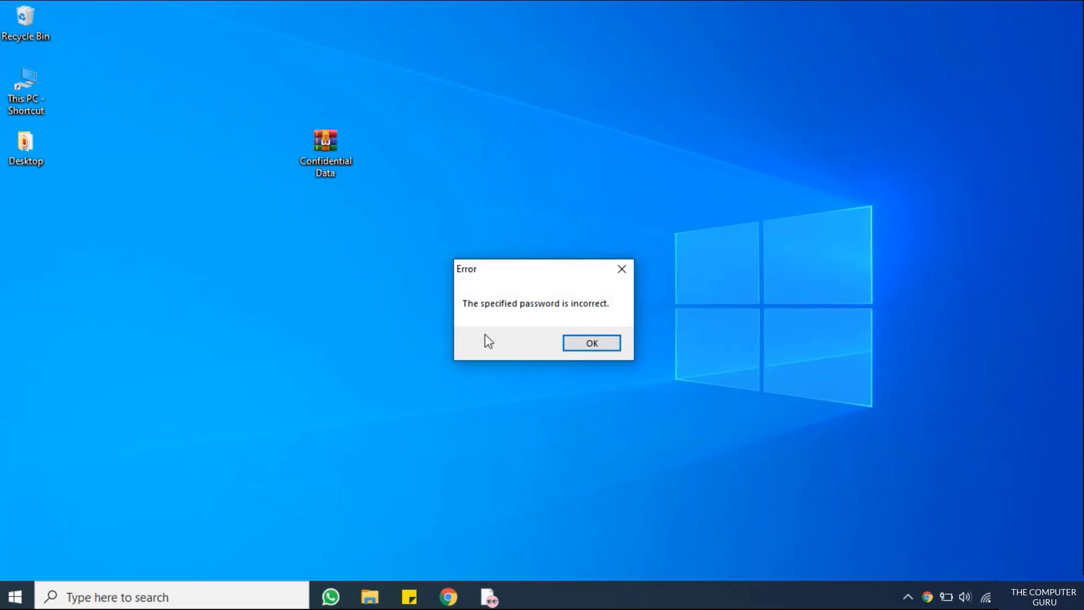
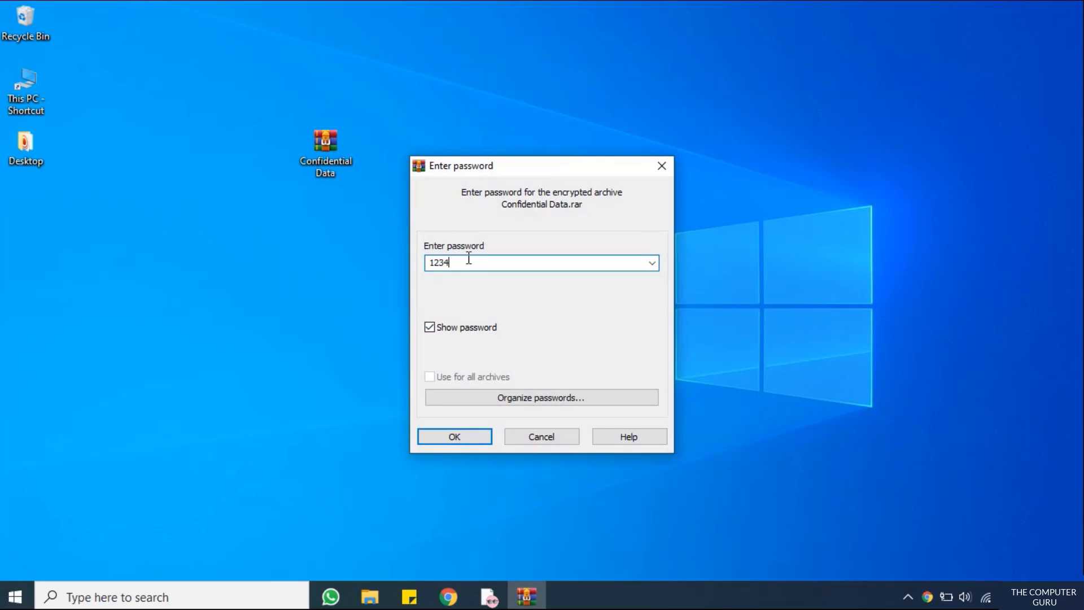
Unlock Confidential Data.rar with the correct password and maximize the archive window
left_click(445, 437)
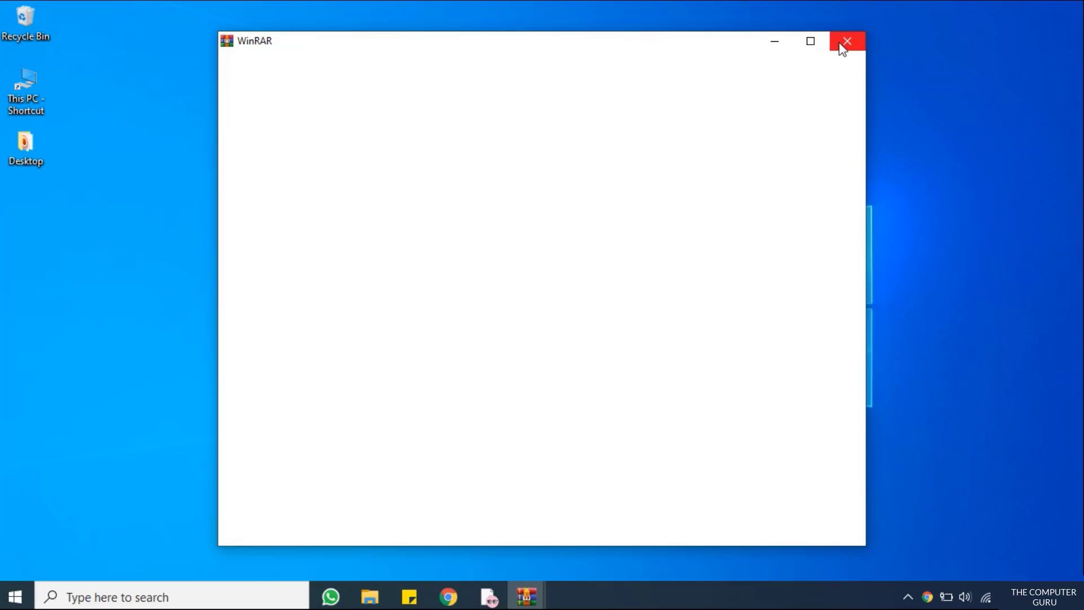
left_click(842, 49)
left_click(469, 148)
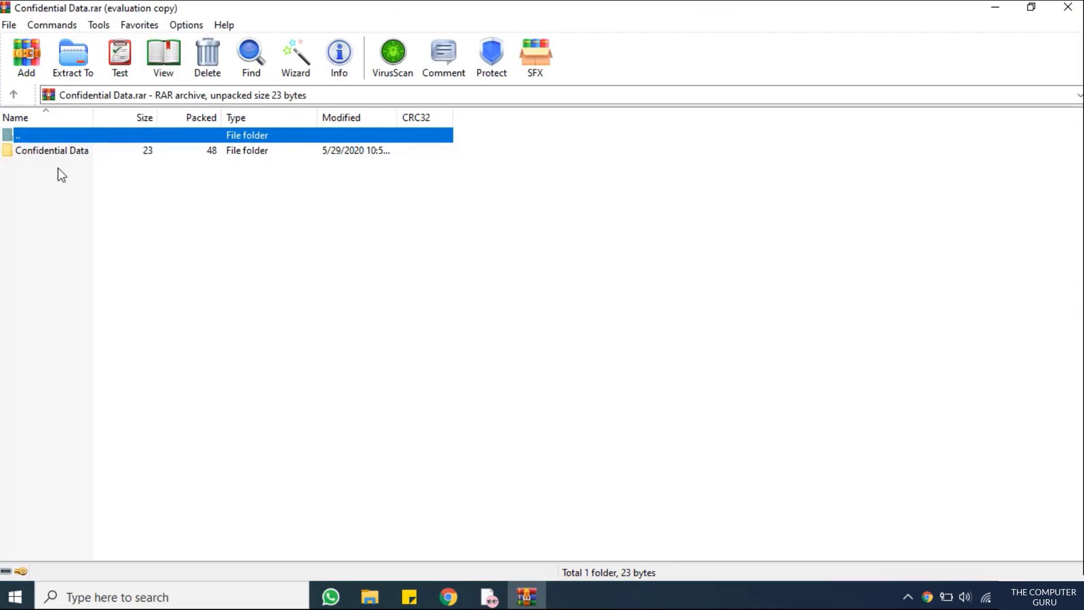
Open imp.txt in the Confidential Data folder, confirm it reads 'The Computer Guru !! :)', then close Notepad and WinRAR
double_click(56, 151)
double_click(29, 153)
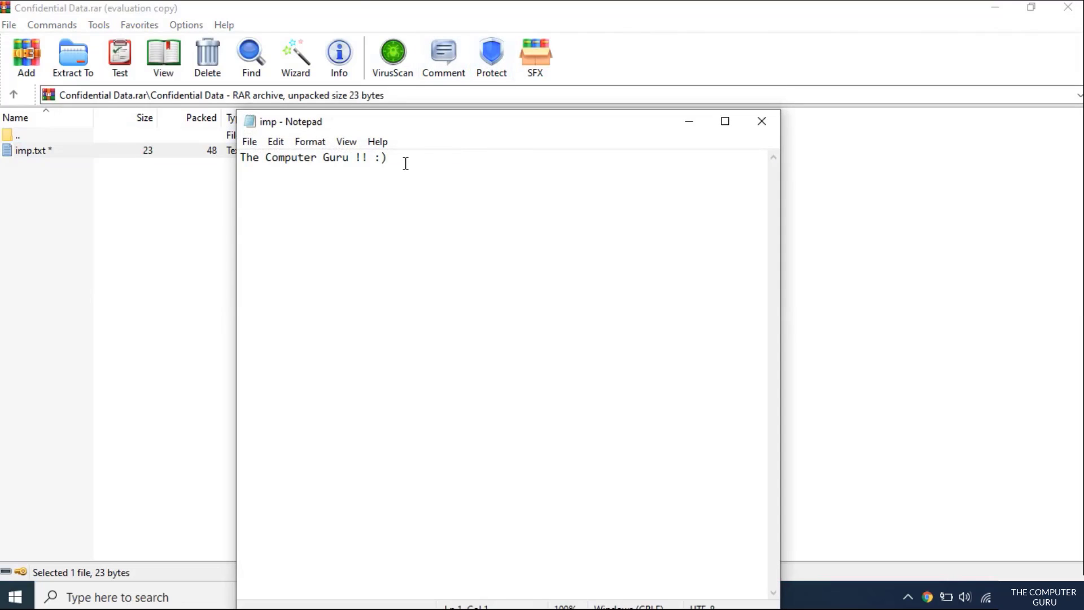
left_click_drag(405, 164, 230, 160)
left_click(764, 122)
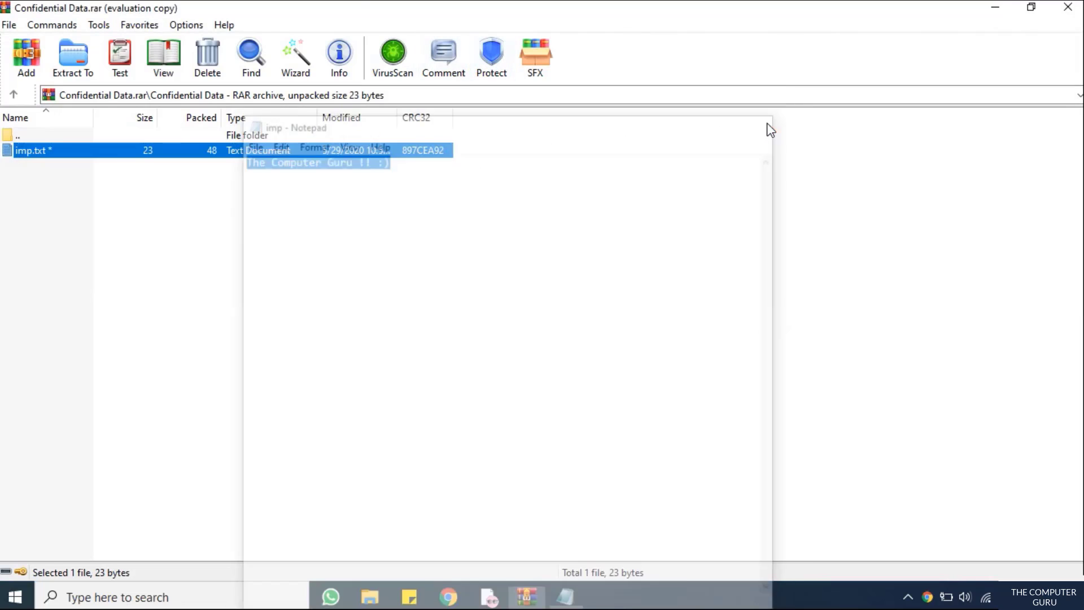
left_click(1063, 13)
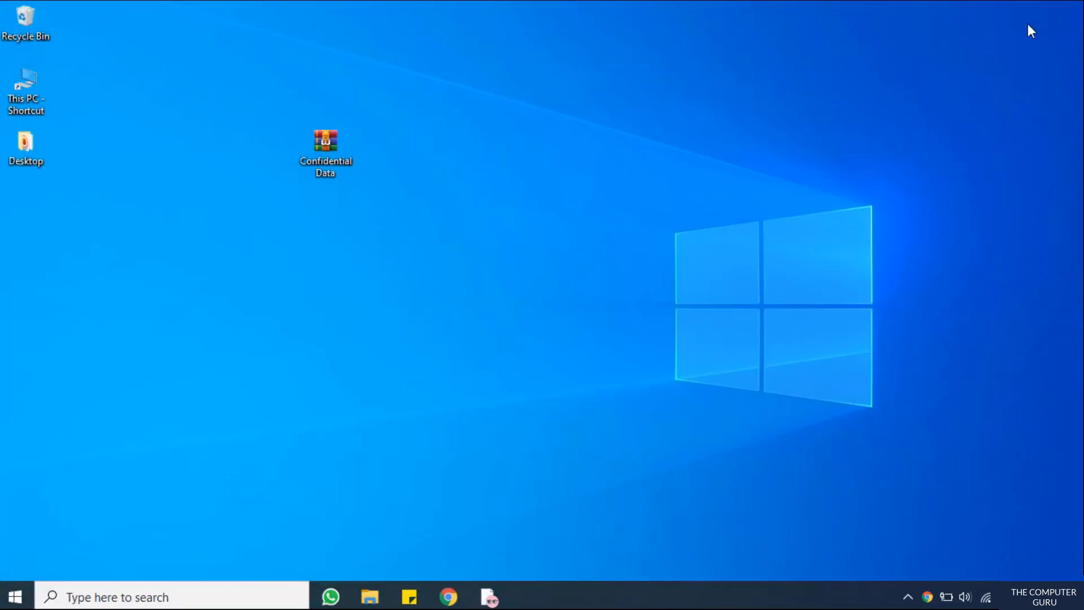
Refresh the desktop, then extract Confidential Data.rar to Confidential Data\ using the archive password
right_click(526, 107)
left_click(553, 162)
right_click(313, 151)
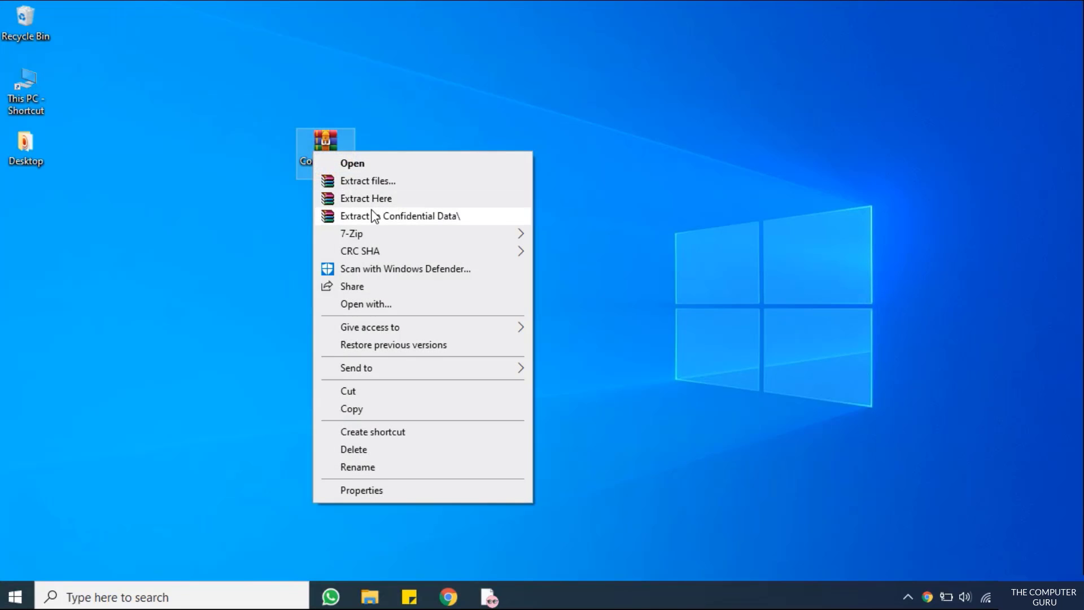
left_click(416, 219)
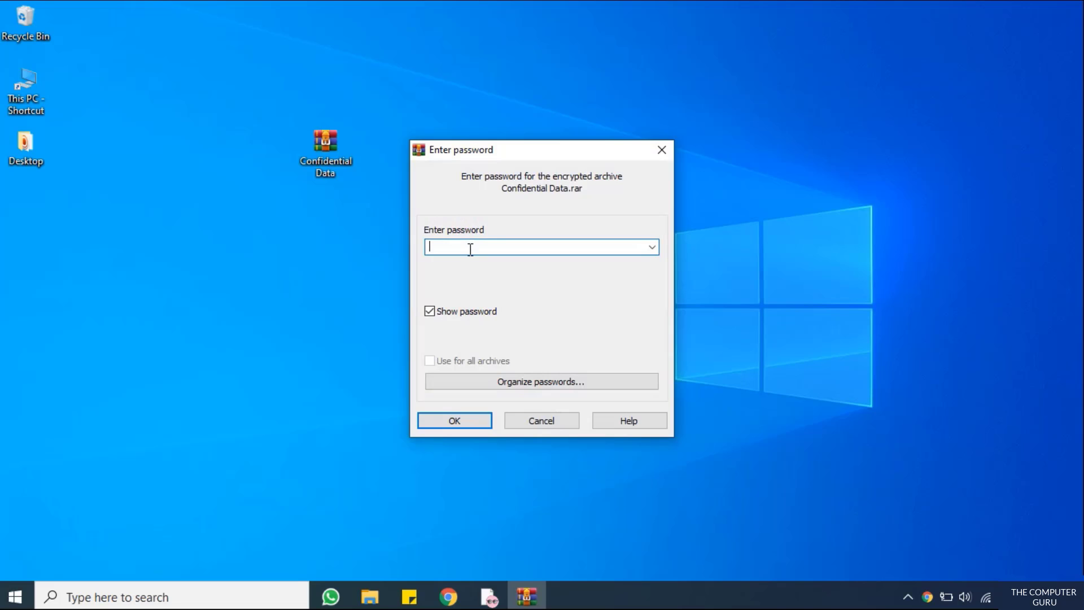
left_click(470, 420)
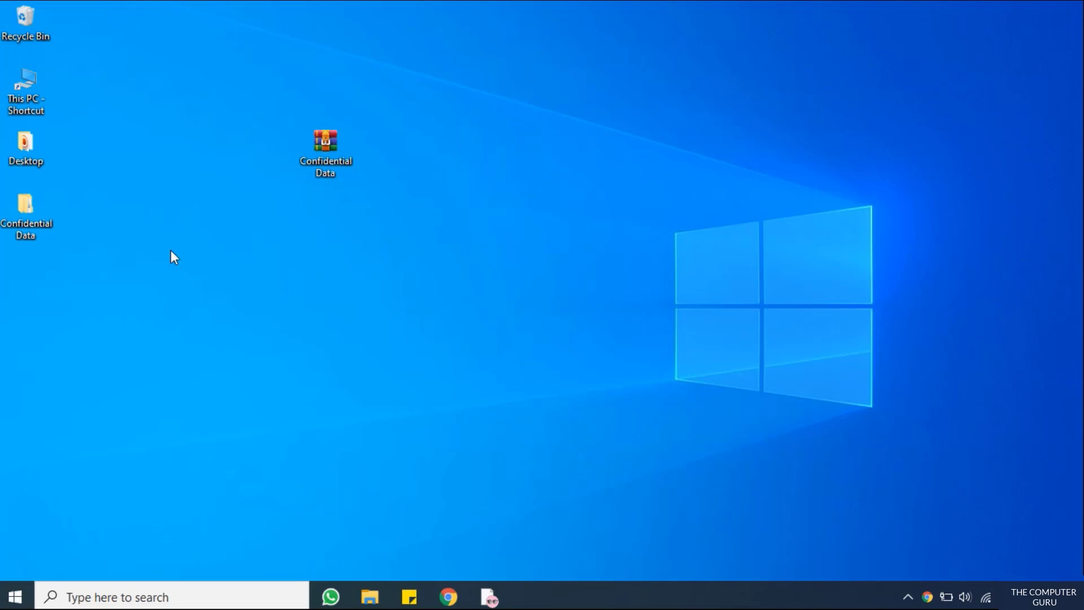
left_click_drag(26, 208, 385, 146)
Browse into the extracted Confidential Data folder to confirm it holds imp, then close Explorer
right_click(435, 222)
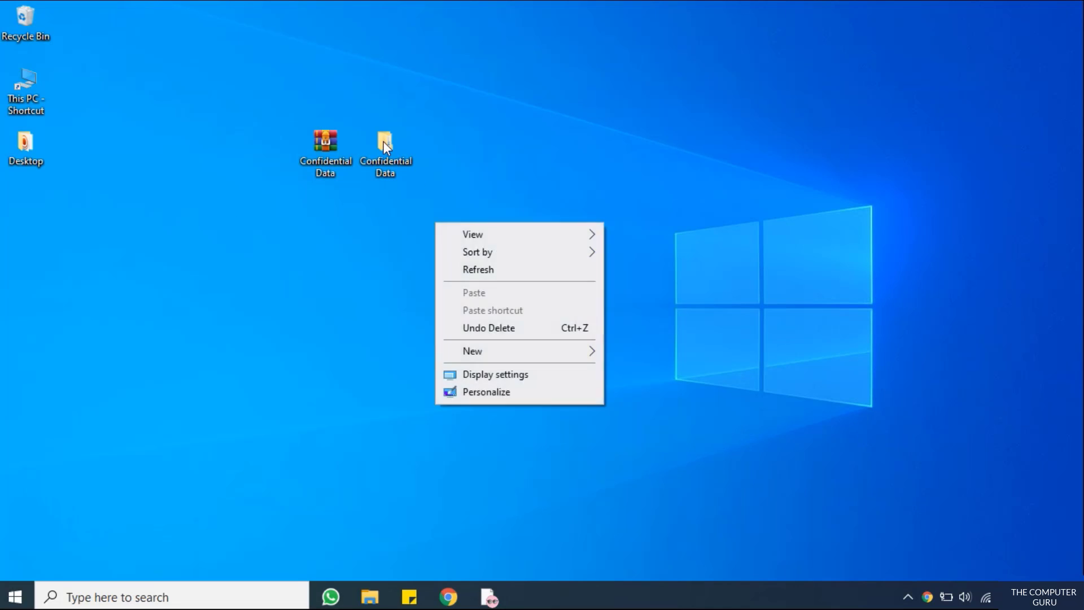
left_click(384, 145)
double_click(384, 145)
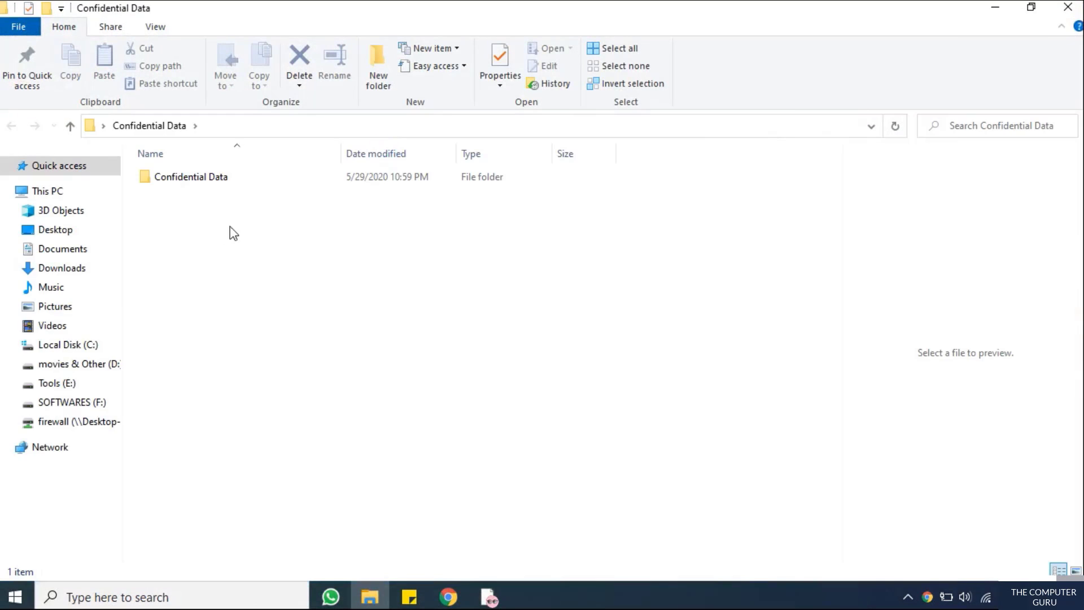
double_click(218, 180)
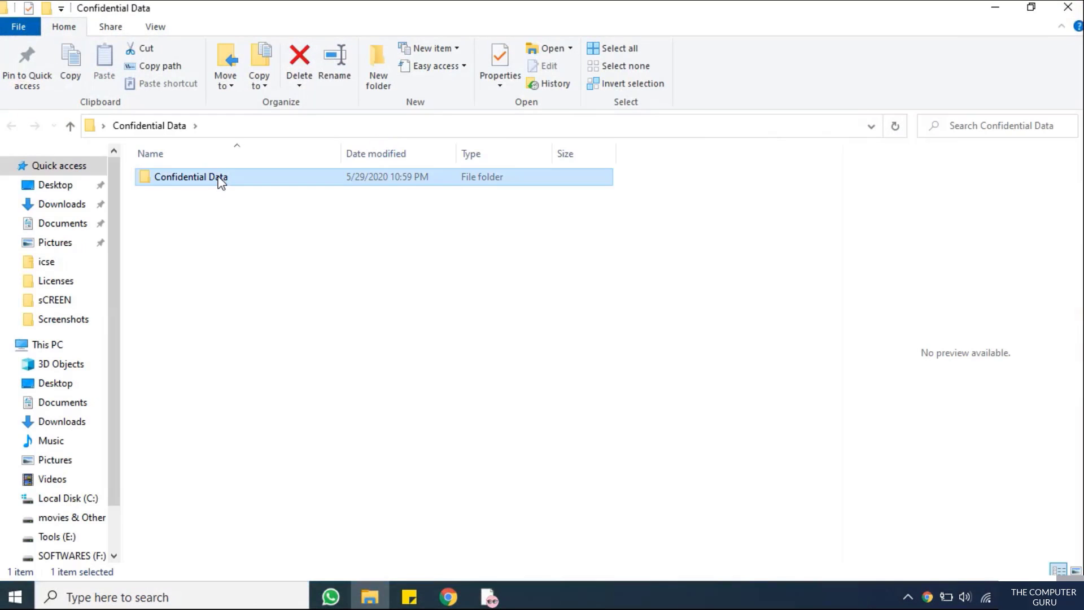
left_click(1076, 8)
Check in the archive's Properties that Confidential Data is a .rar file
right_click(325, 151)
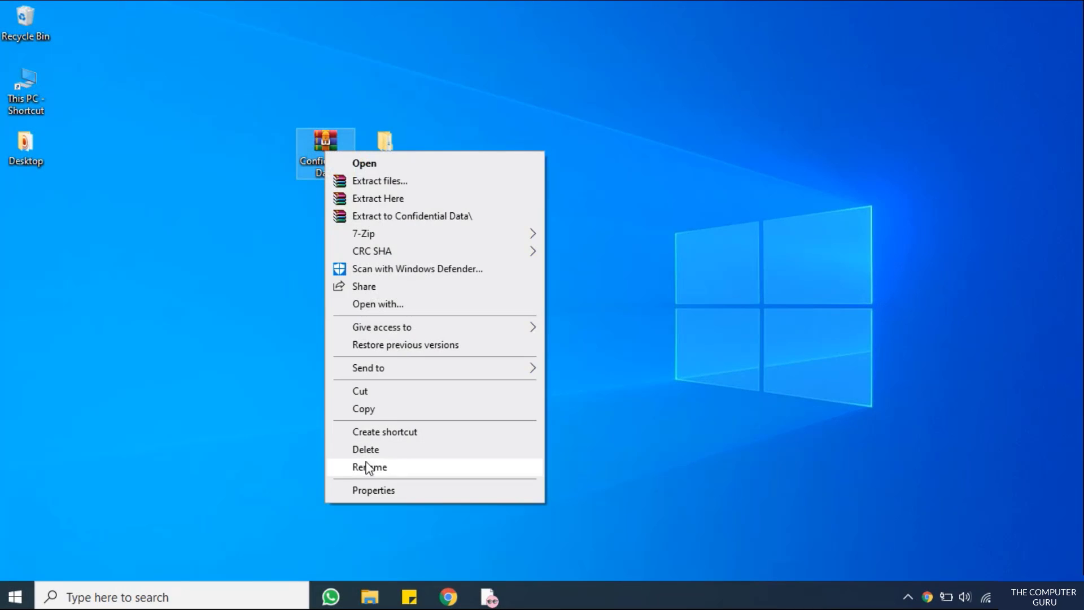
left_click(363, 489)
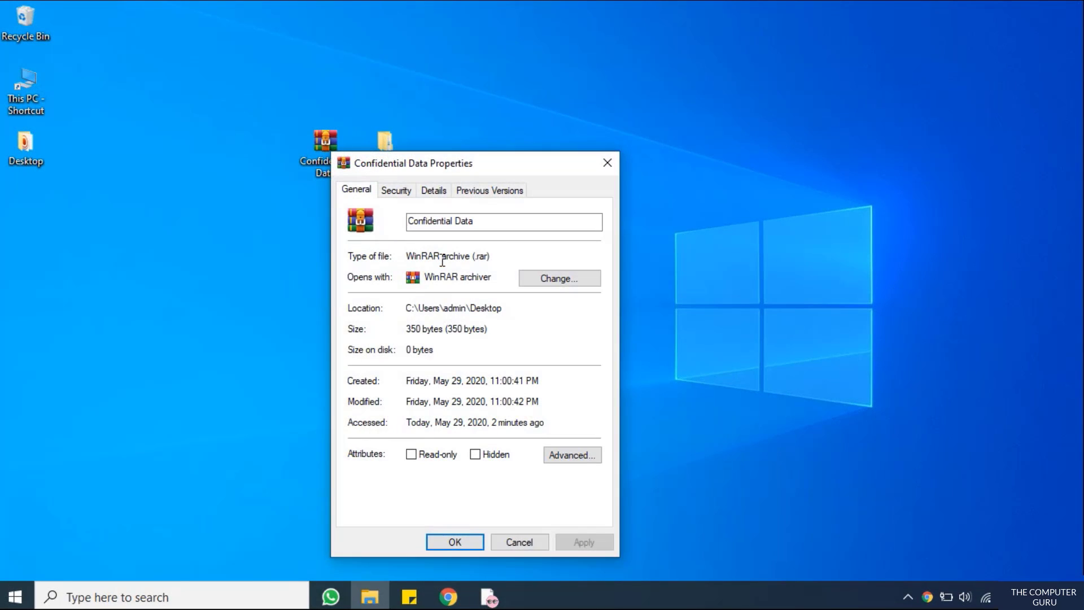
double_click(482, 257)
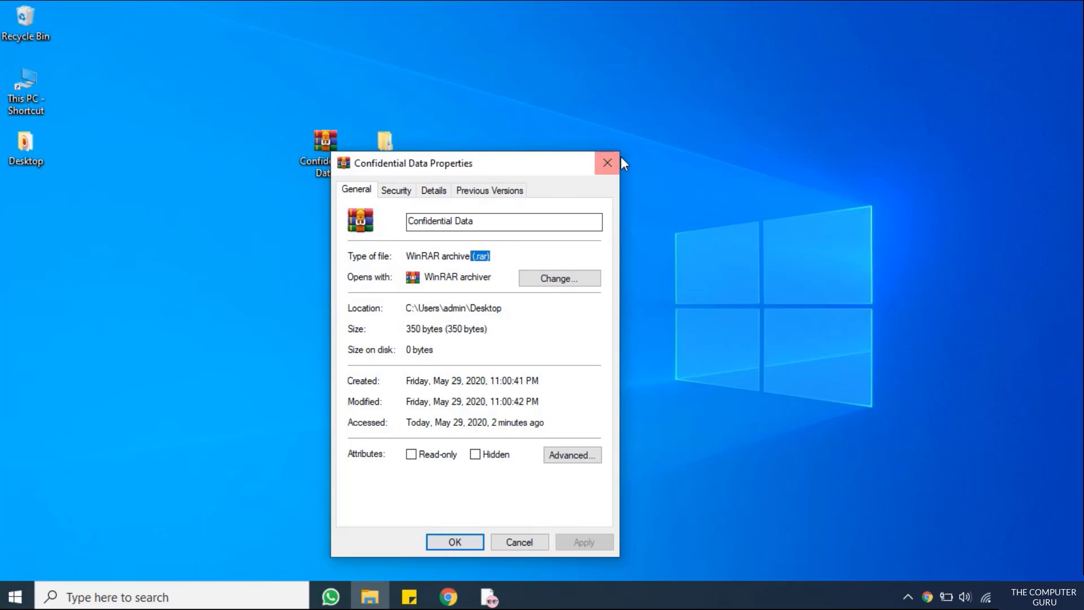
left_click(608, 164)
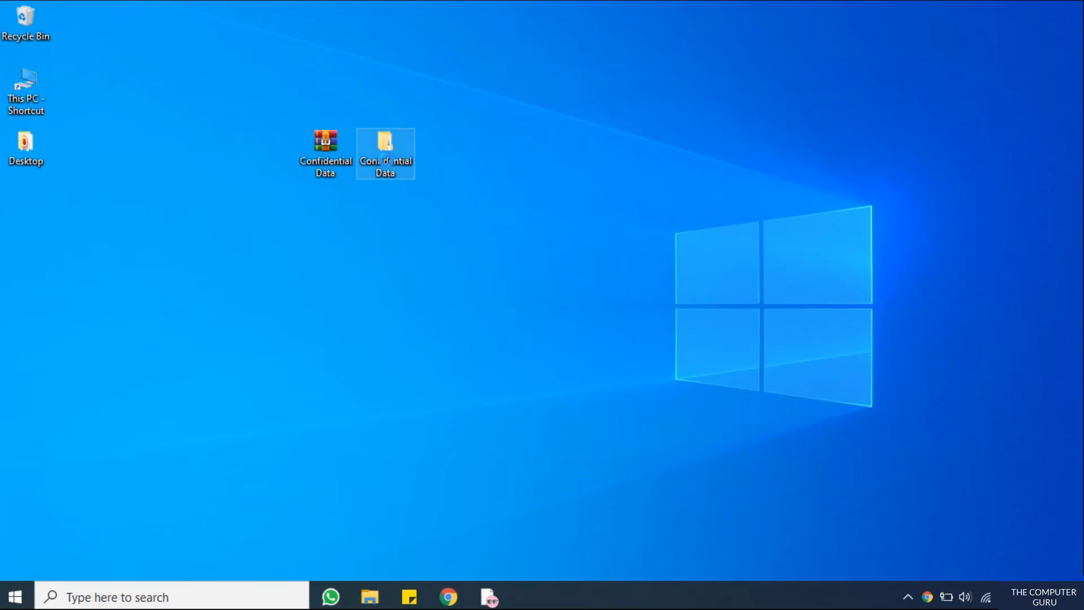
right_click(387, 160)
Add the folder to a new ZIP archive, Confidential Data.zip, protected by the archive password
left_click(448, 337)
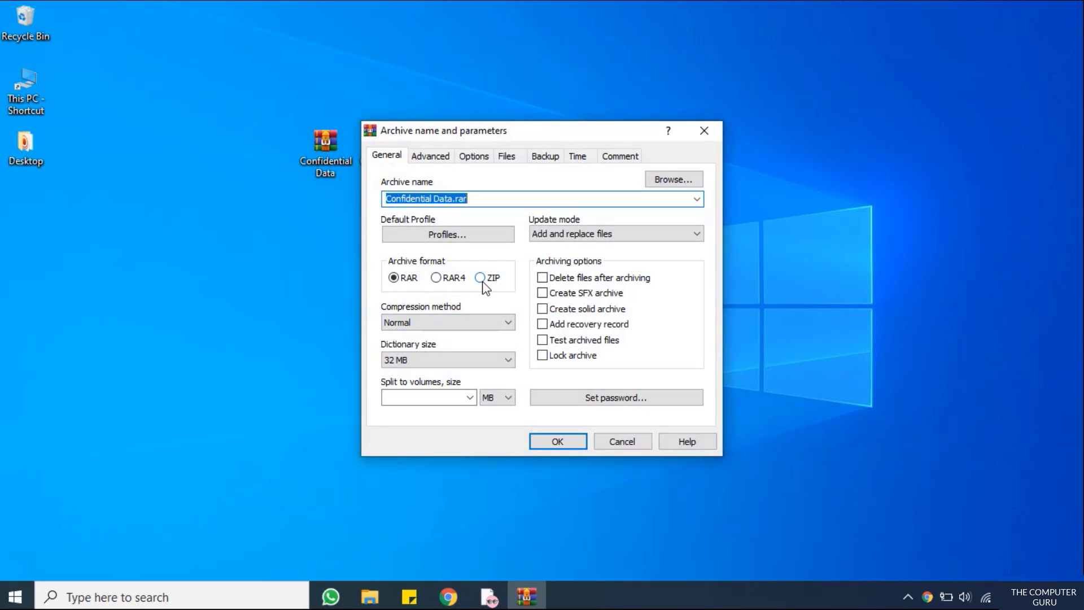
left_click(481, 279)
left_click(608, 398)
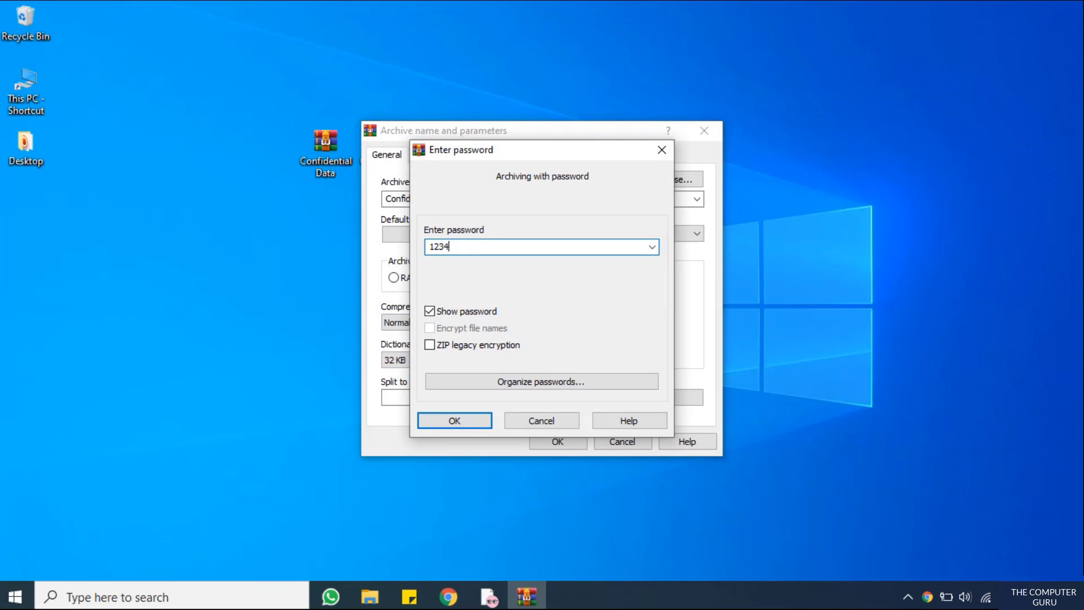
type("1234")
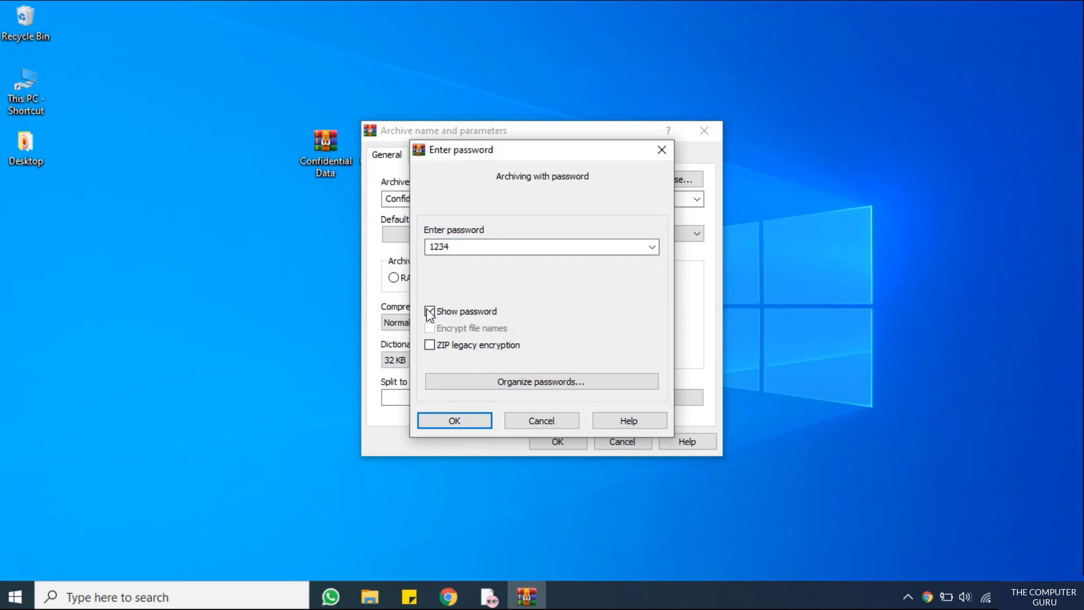
left_click(463, 422)
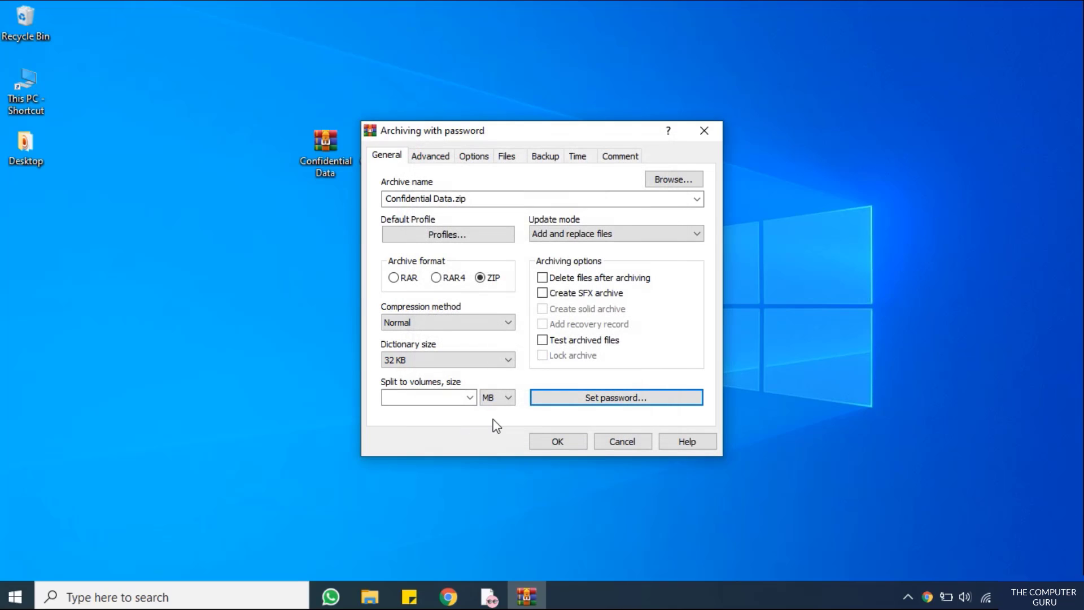
Re-enter the archive password, create Confidential Data.zip, and position it beneath the RAR archive
left_click(553, 444)
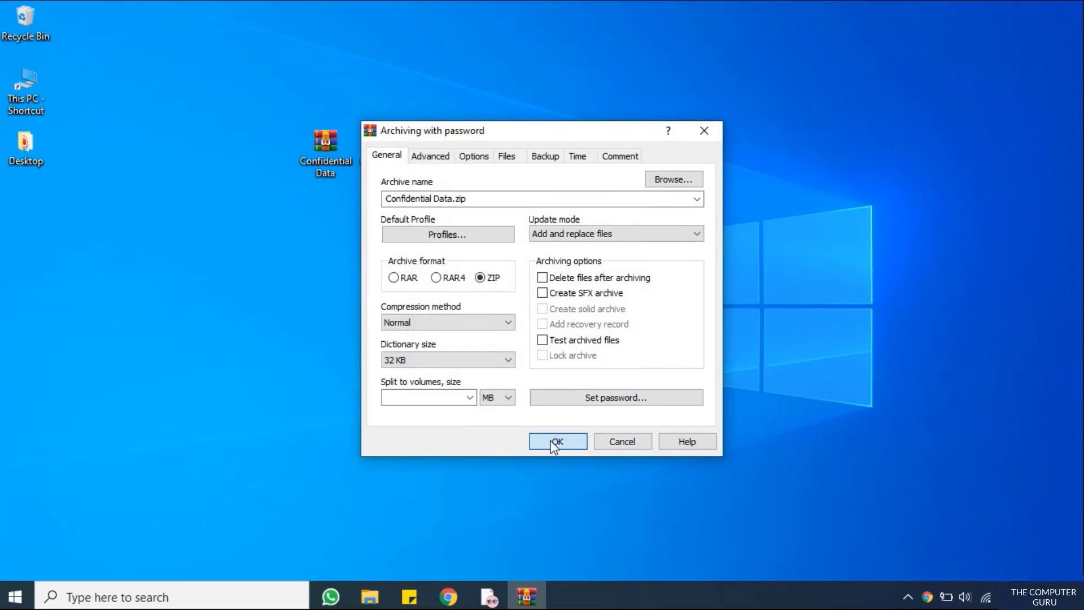
left_click(577, 398)
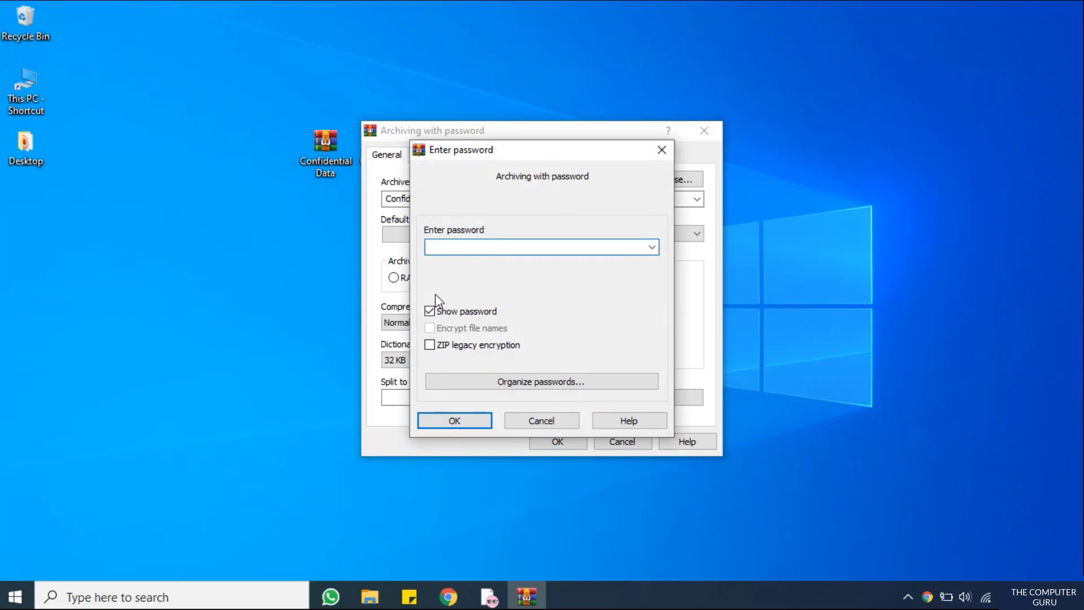
type("1234")
left_click(478, 420)
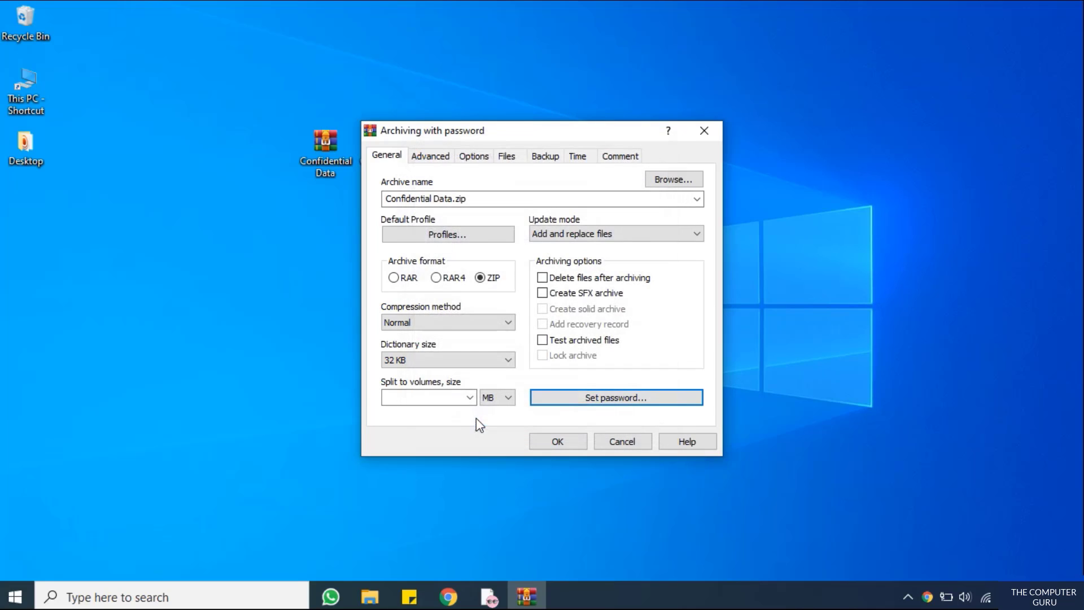
left_click(571, 443)
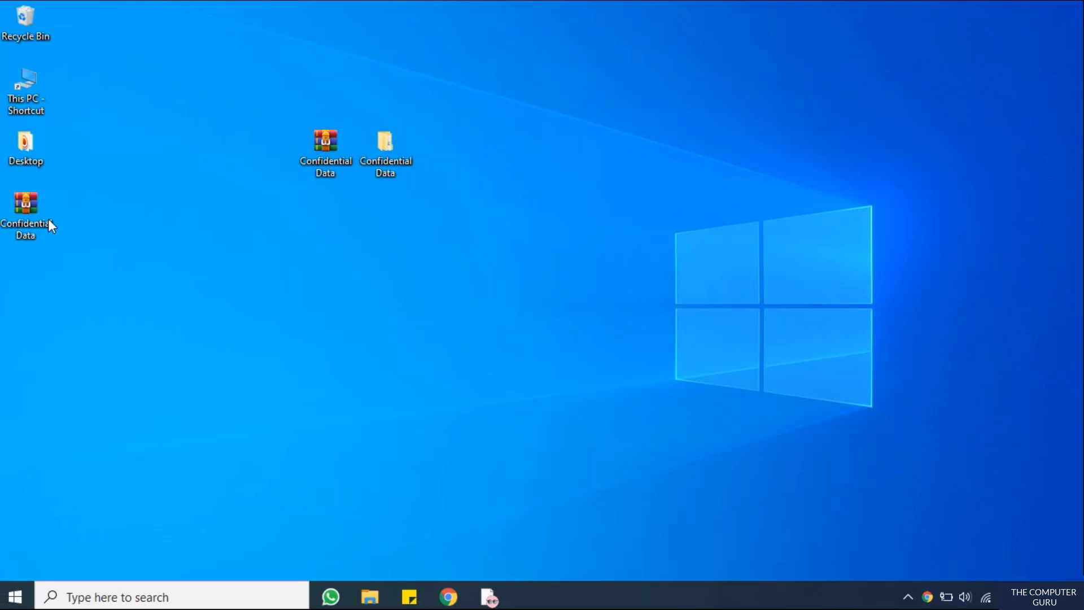
left_click_drag(50, 223, 493, 167)
left_click_drag(342, 239, 341, 240)
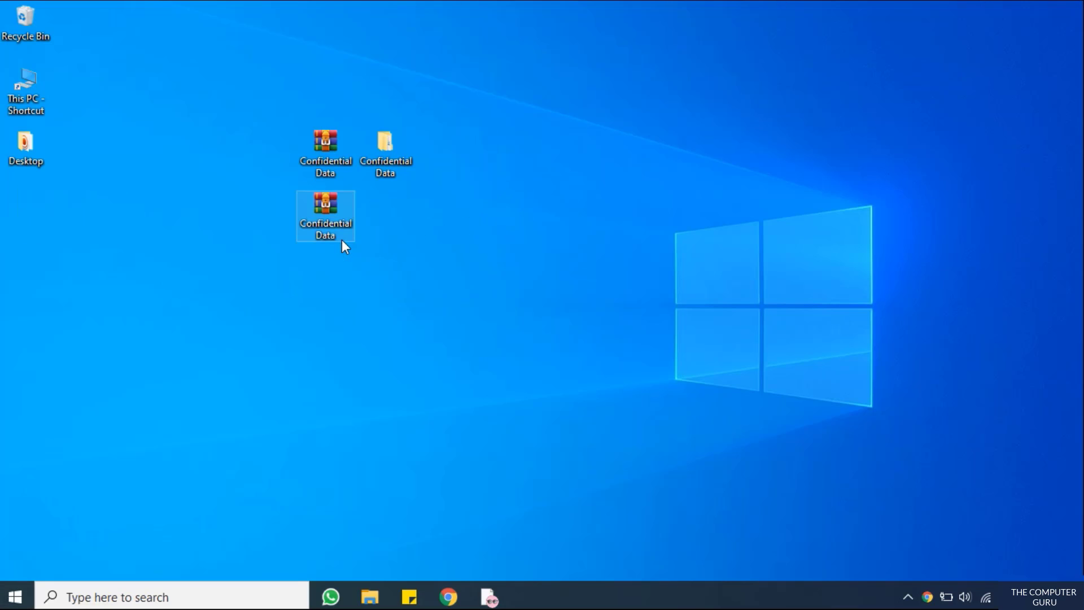
In Folder Options, uncheck 'Hide extensions for known file types' and apply the change
left_click(343, 169, "ctrl")
right_click(333, 153)
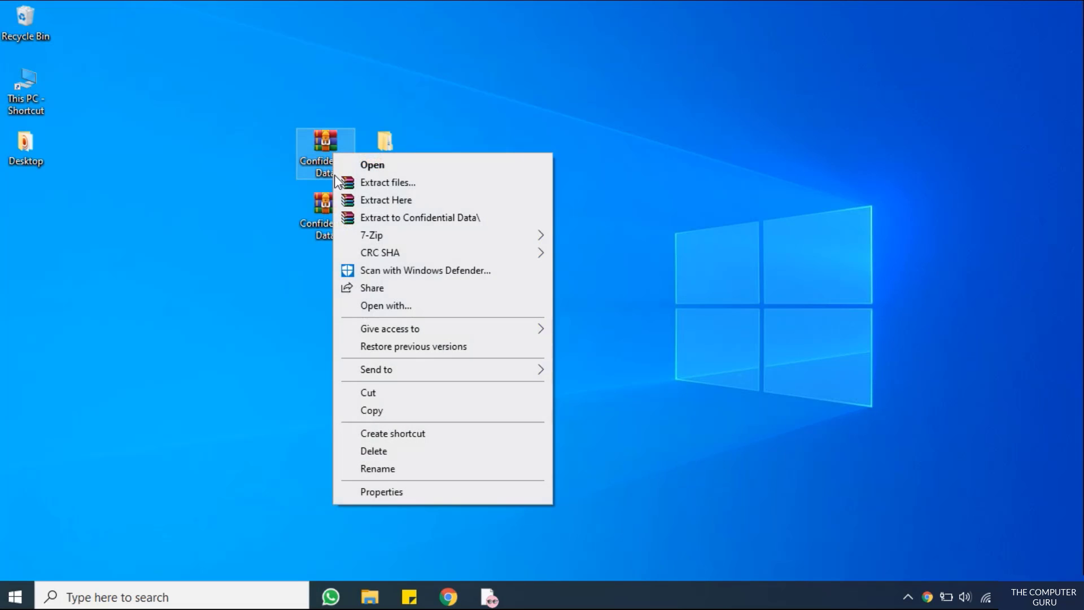
left_click(270, 323)
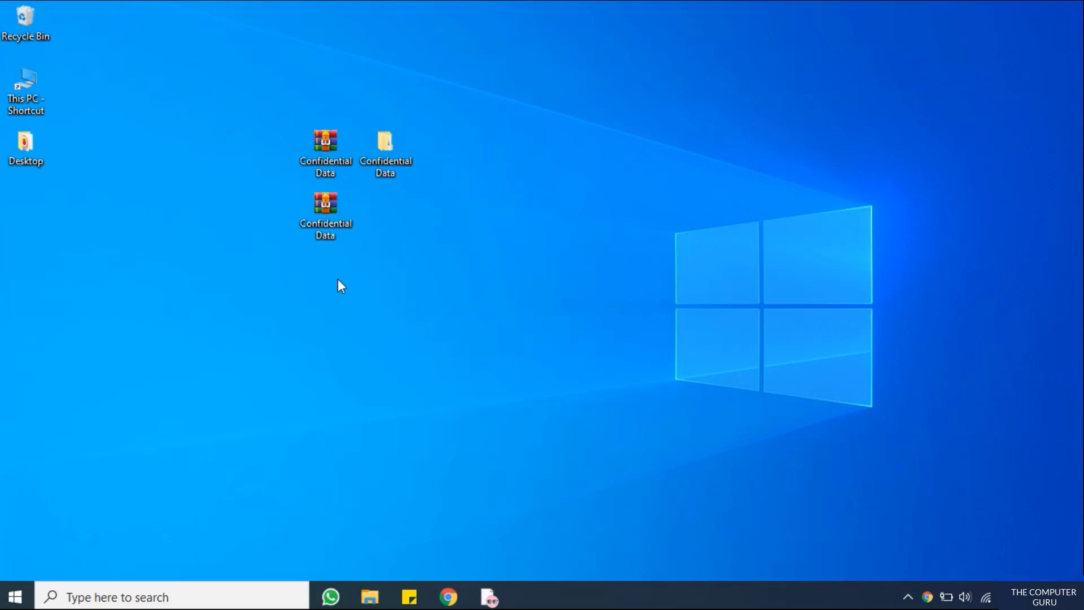
key("super+e")
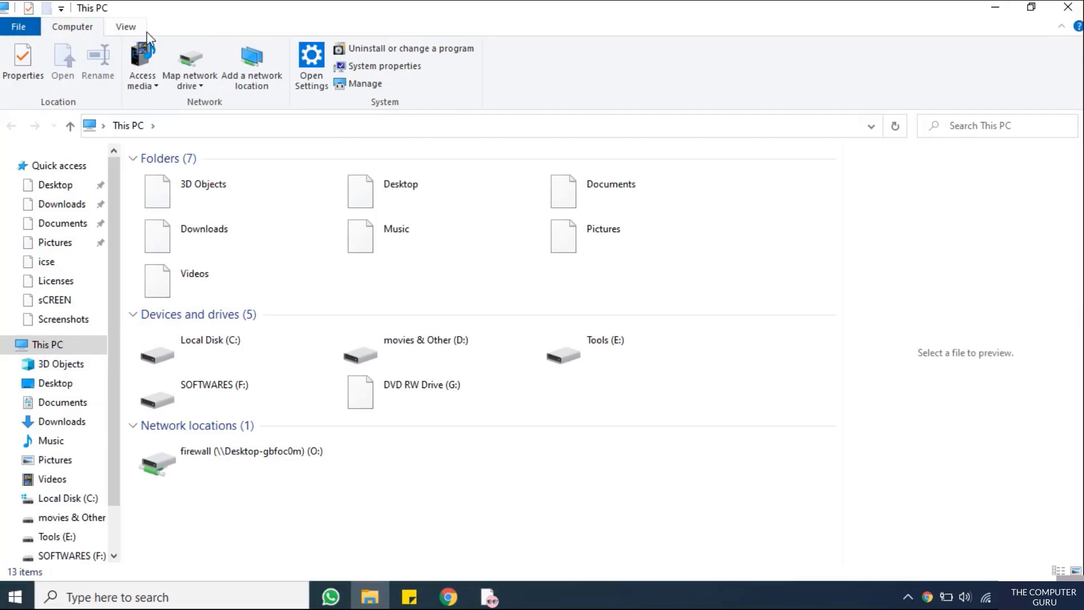
left_click(128, 29)
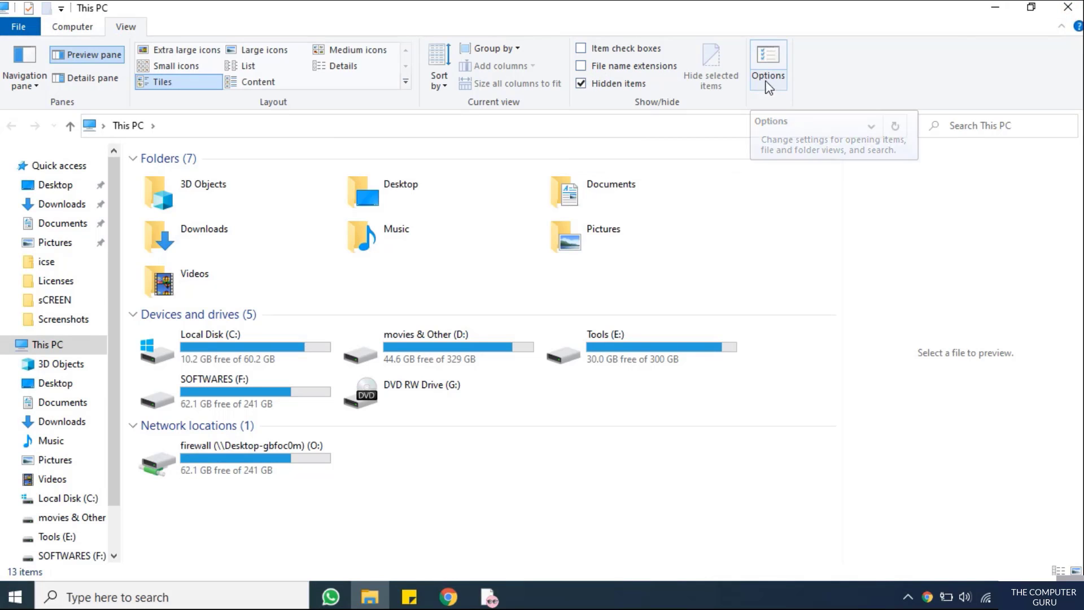
left_click(768, 59)
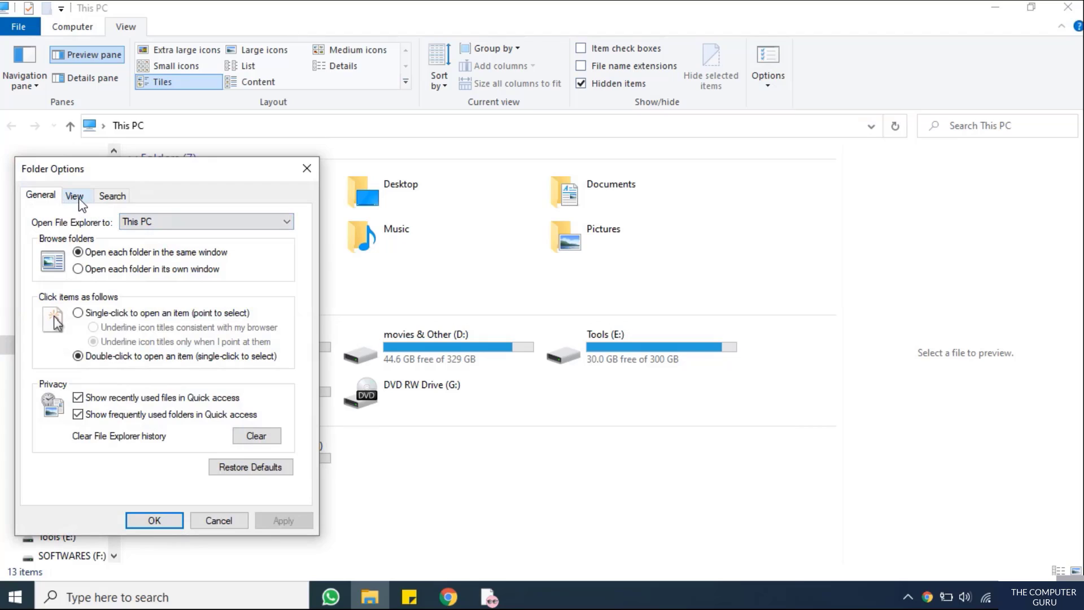
left_click(80, 198)
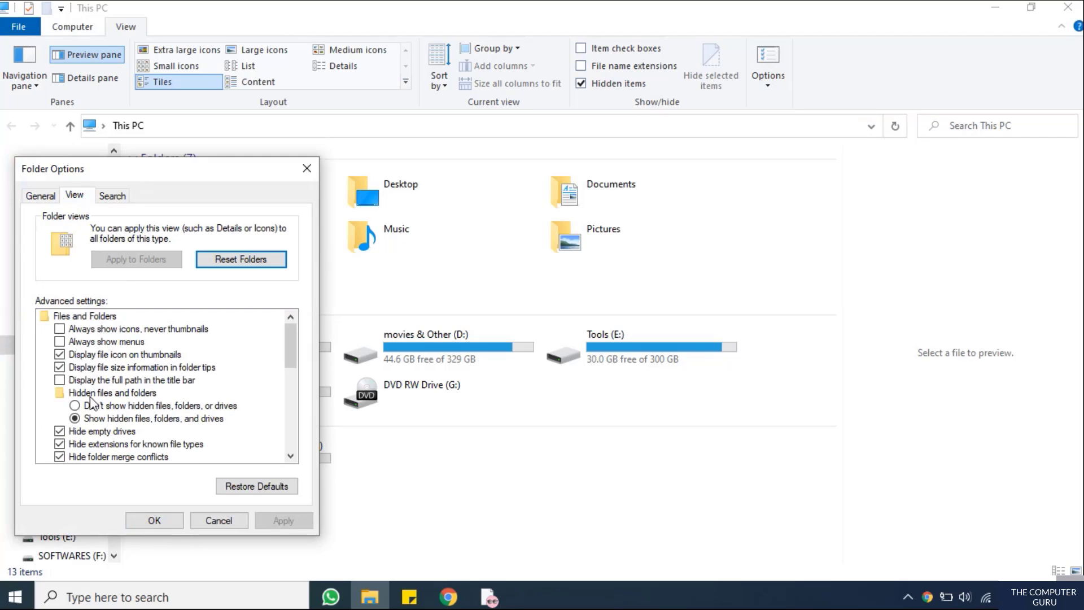
scroll(96, 449, "down", 1)
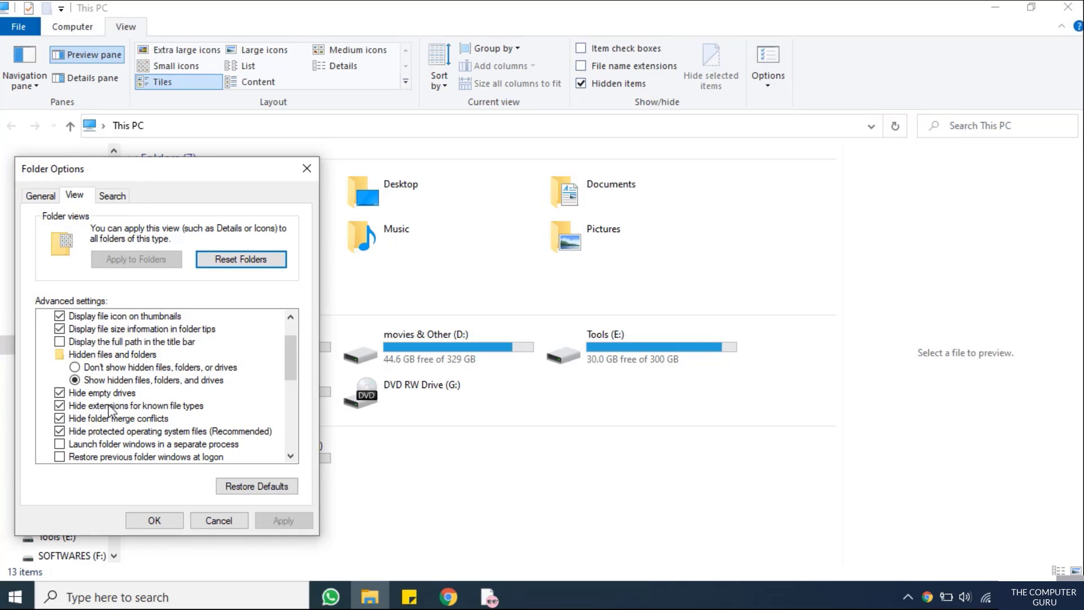
left_click(60, 408)
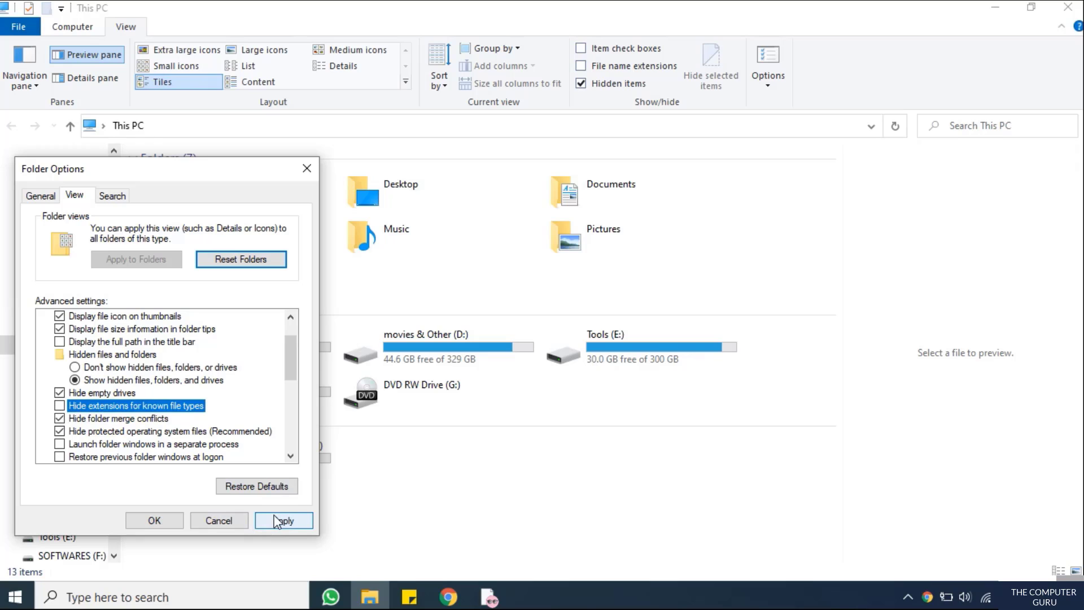
left_click(276, 521)
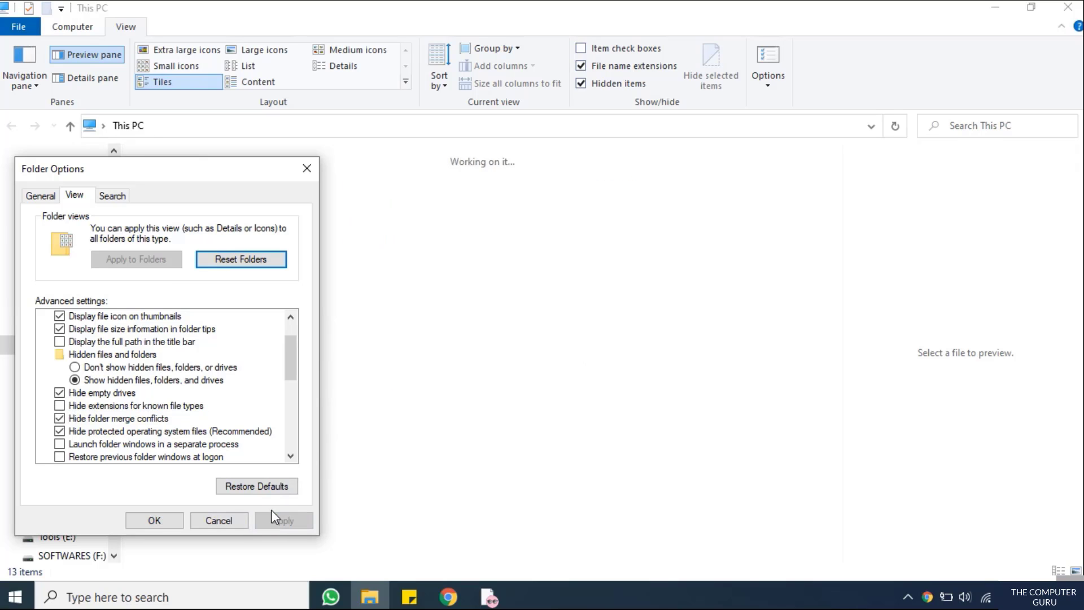
left_click(142, 521)
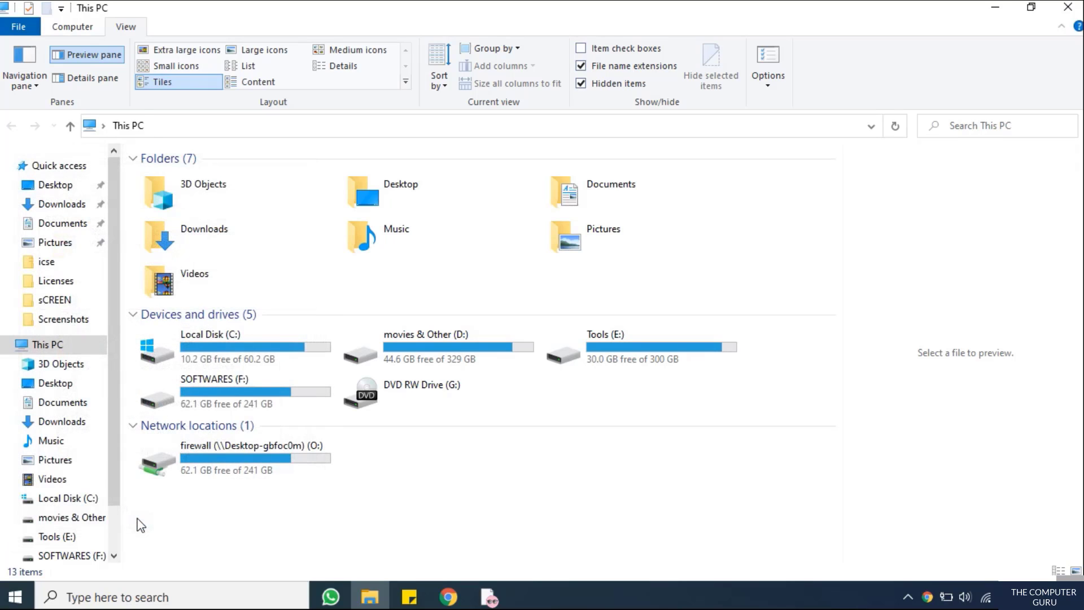
Extract Confidential Data.zip to Confidential Data\ using the archive password
left_click(995, 8)
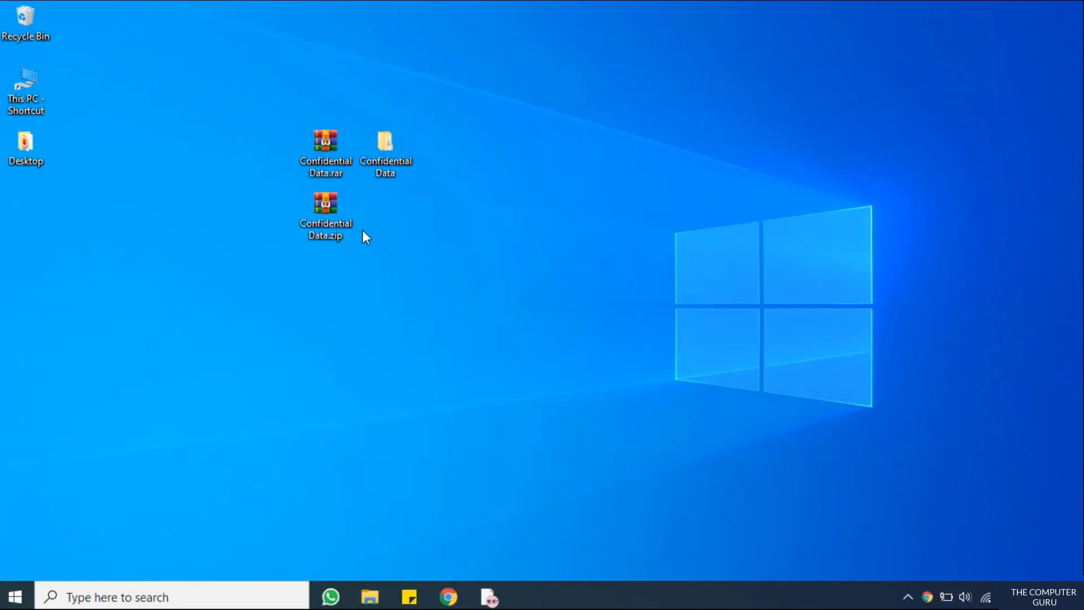
mouse_move(337, 170)
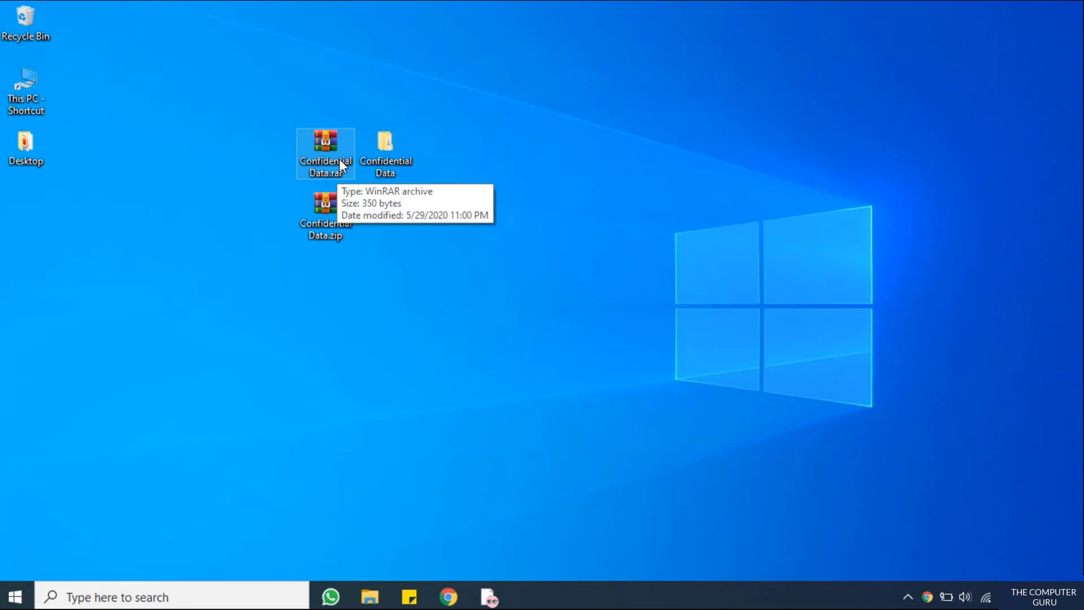
right_click(322, 216)
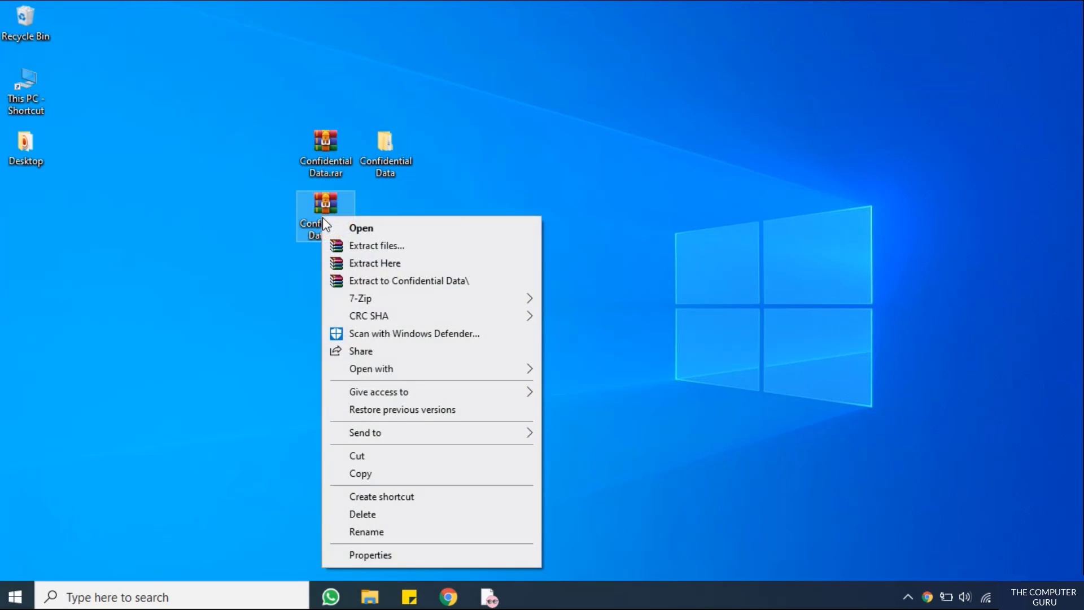
left_click(374, 284)
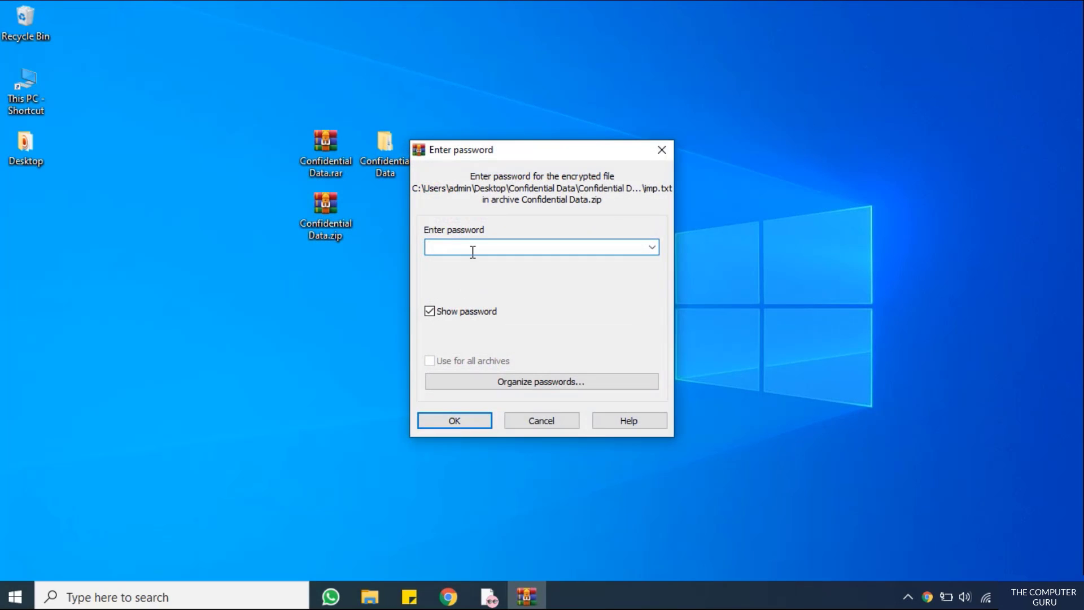
type("1234")
left_click(461, 425)
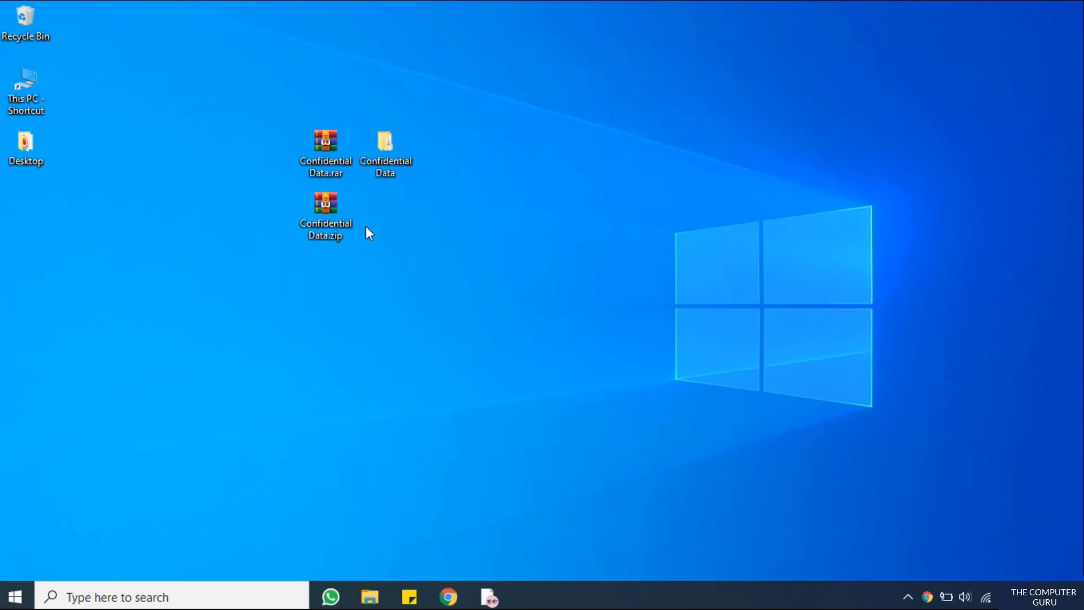
Delete the extracted folder and extract Confidential Data.zip to Confidential Data\ again with its password
key("Delete")
right_click(321, 211)
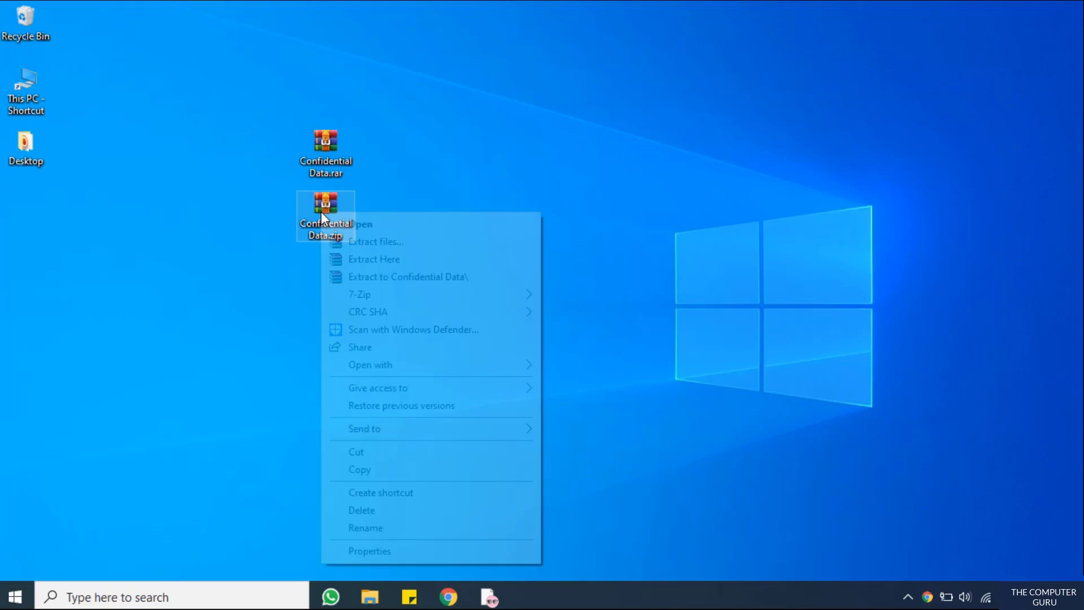
left_click(380, 279)
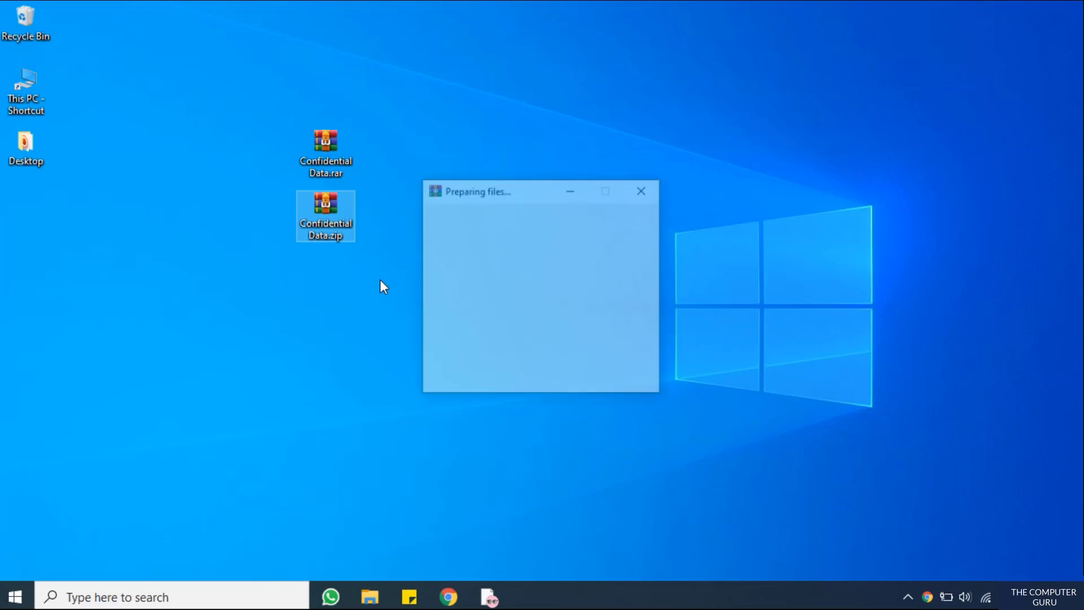
type("1234")
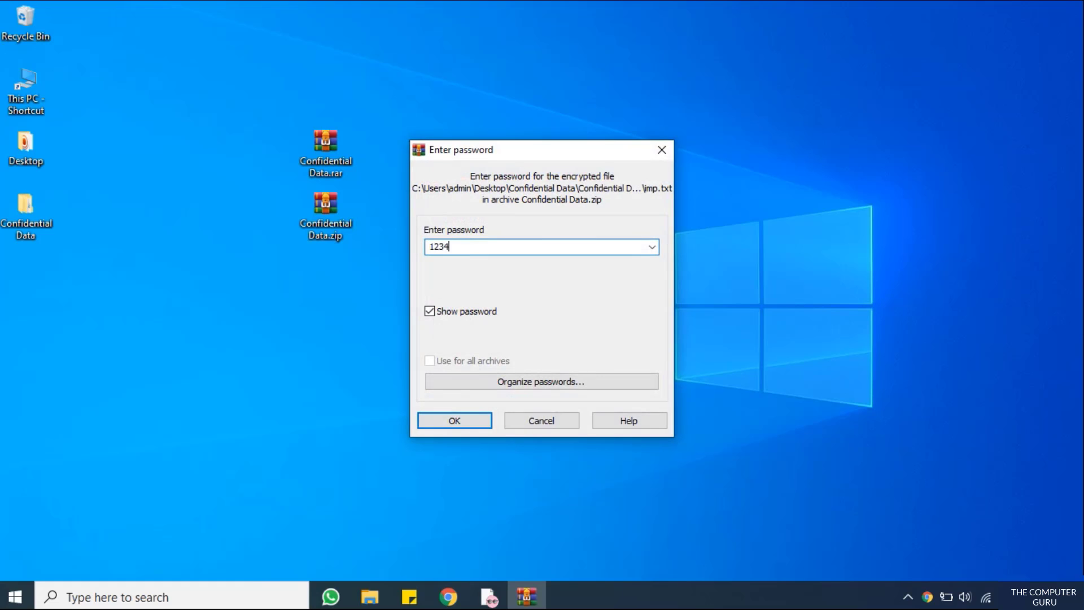
left_click(464, 420)
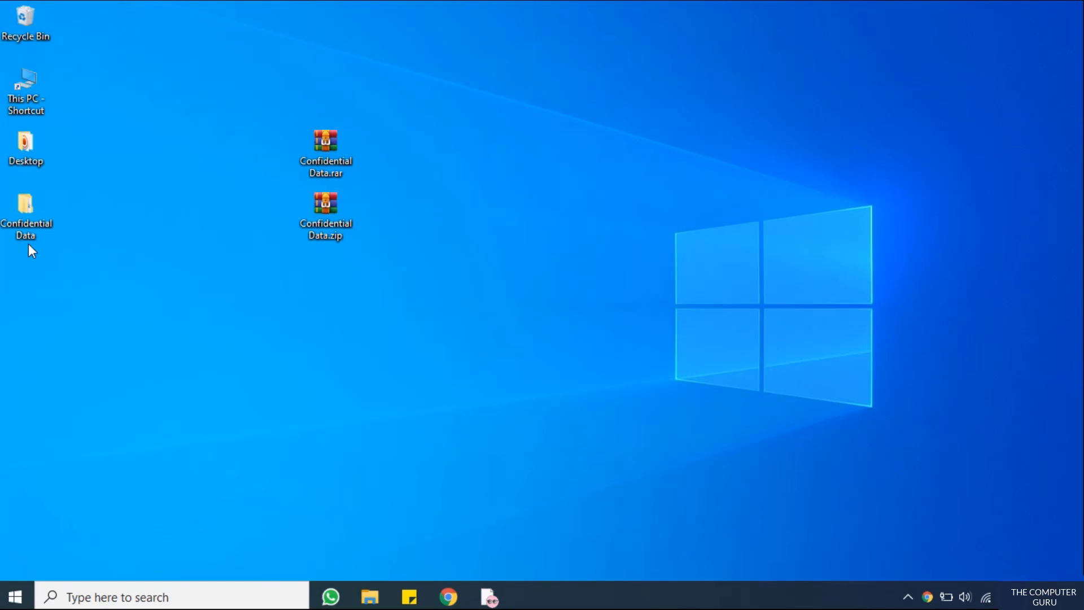
Place the extracted folder beside the archives, confirm imp.txt reads 'The Computer Guru !! :)', then close Notepad and Explorer
left_click_drag(79, 238, 475, 217)
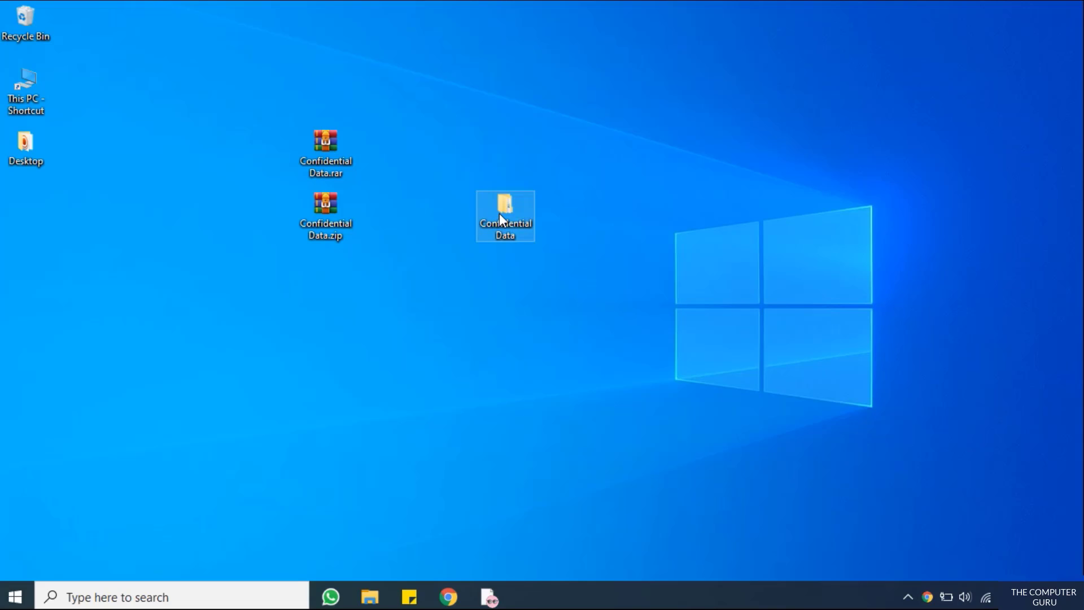
double_click(502, 218)
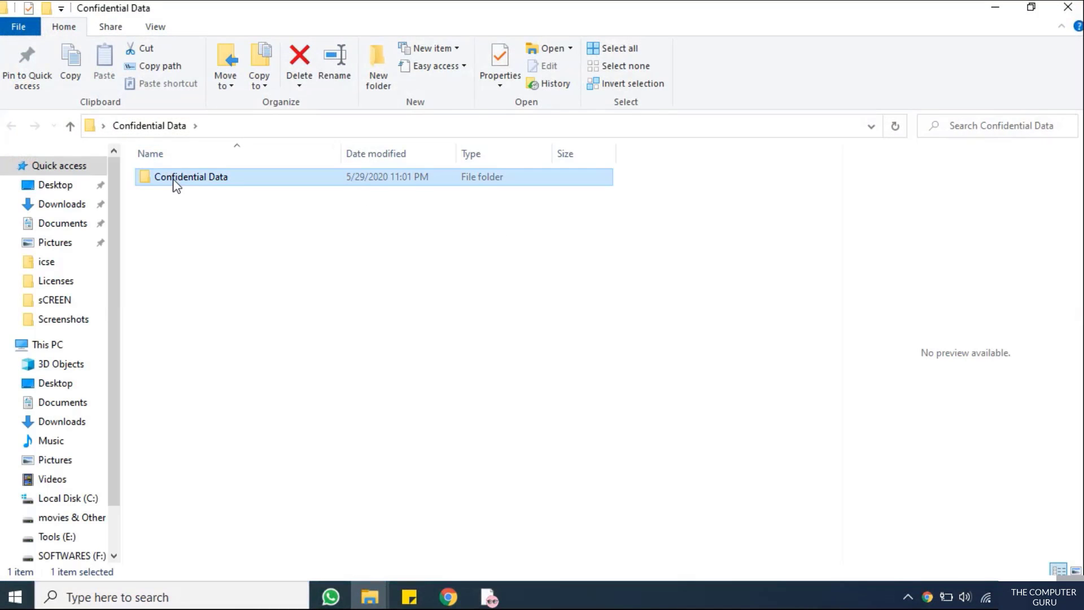
double_click(174, 182)
double_click(174, 188)
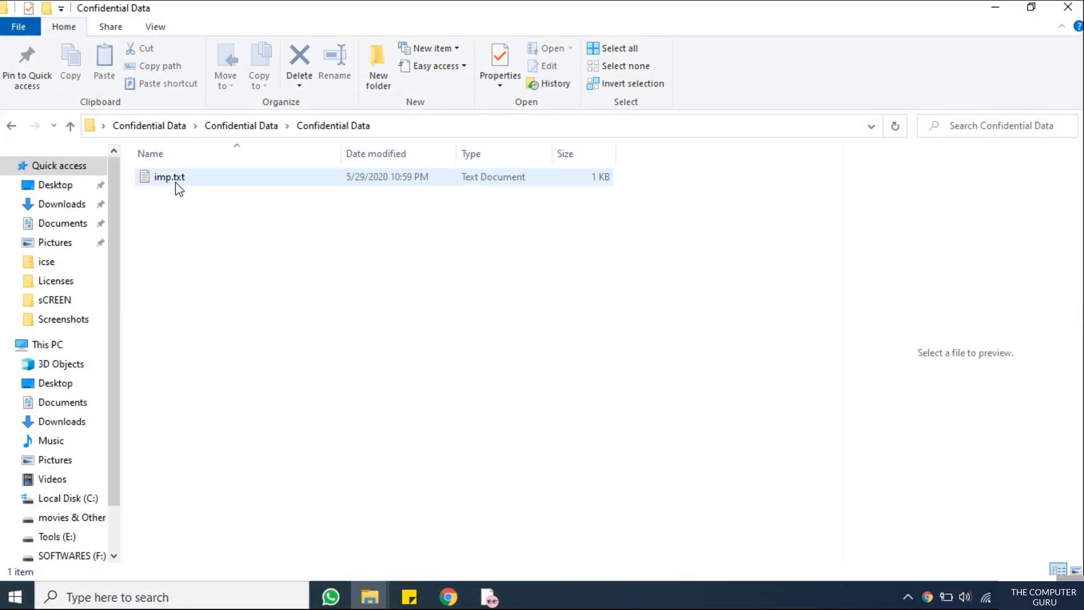
left_click(177, 186)
double_click(177, 186)
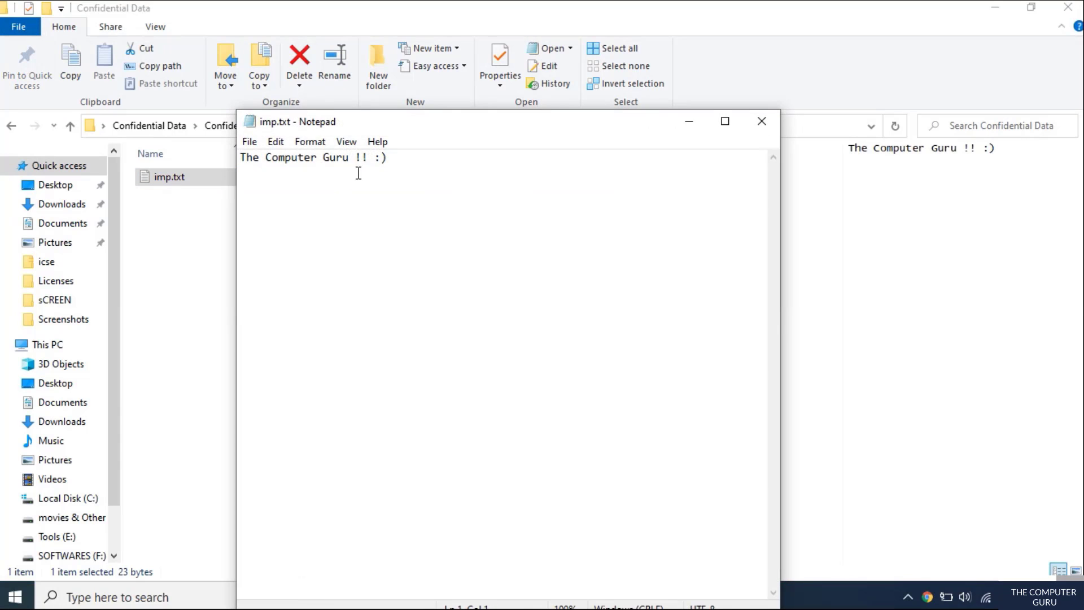
left_click_drag(390, 164, 224, 163)
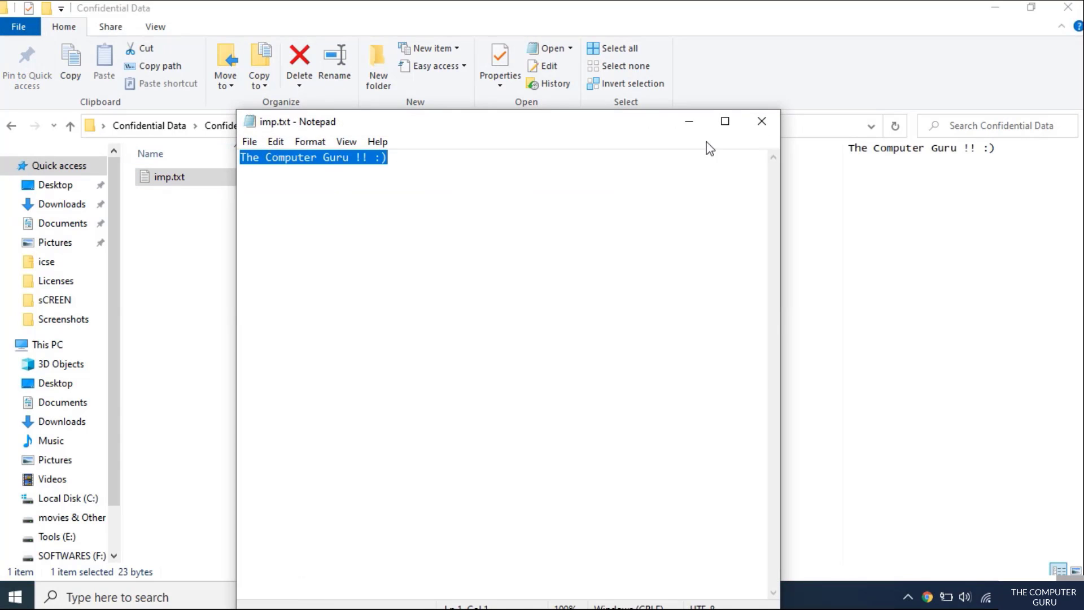
left_click(757, 121)
left_click(1061, 12)
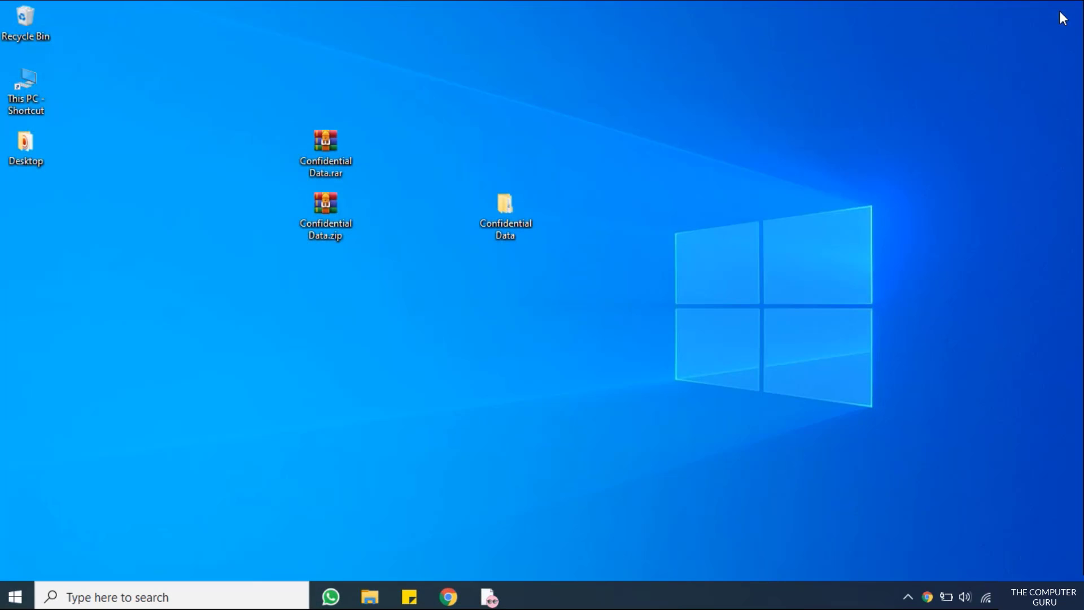